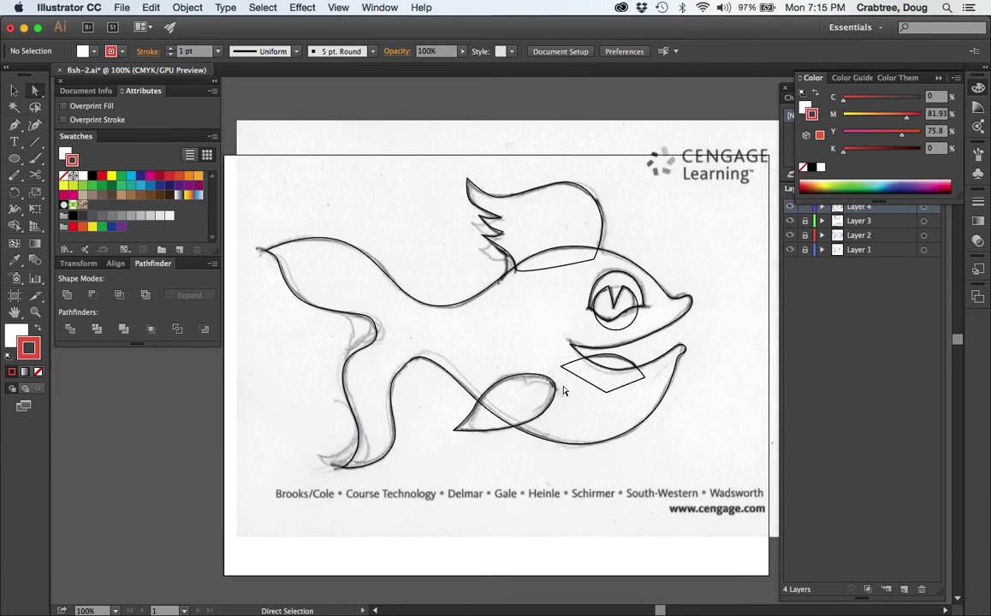
Hide Layer 1 so the scanned fish sketch template disappears, leaving the traced outline
left_click(789, 249)
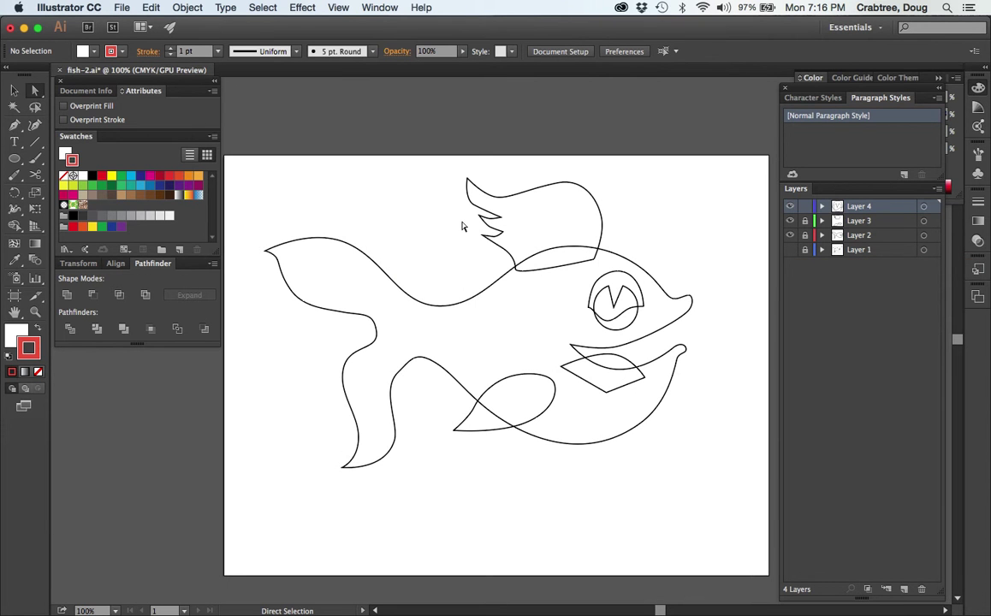
Zoom in on the top fin and adjust the curve of its upper notch
left_click_drag(445, 174, 621, 428)
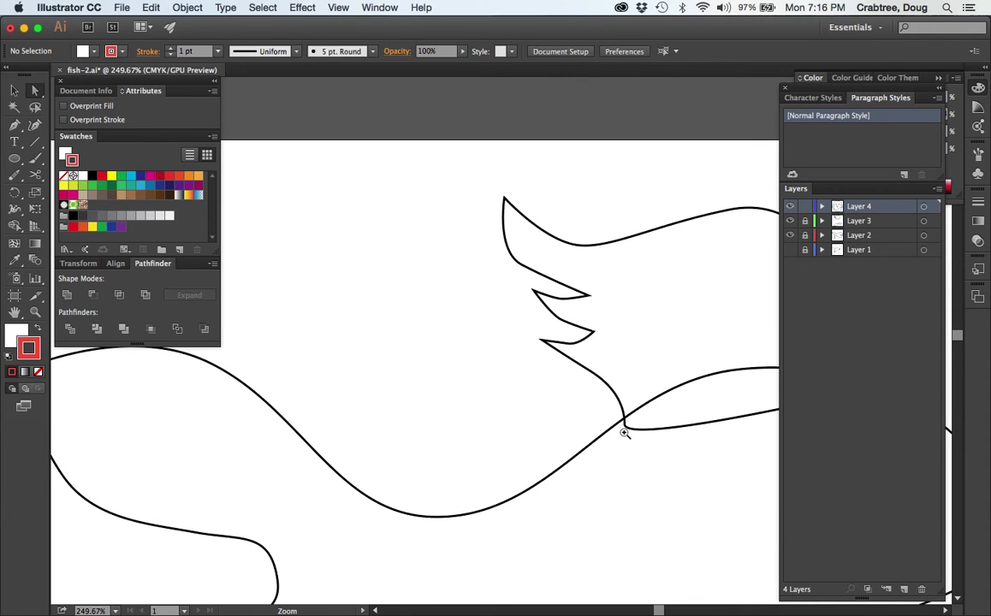
key("a")
left_click(33, 88)
left_click(532, 274)
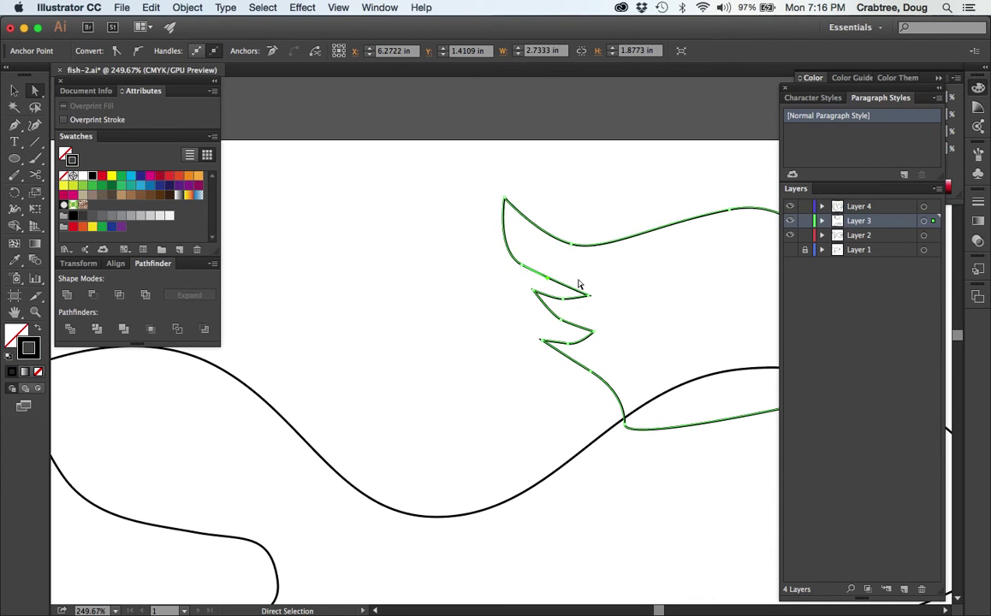
left_click(522, 266)
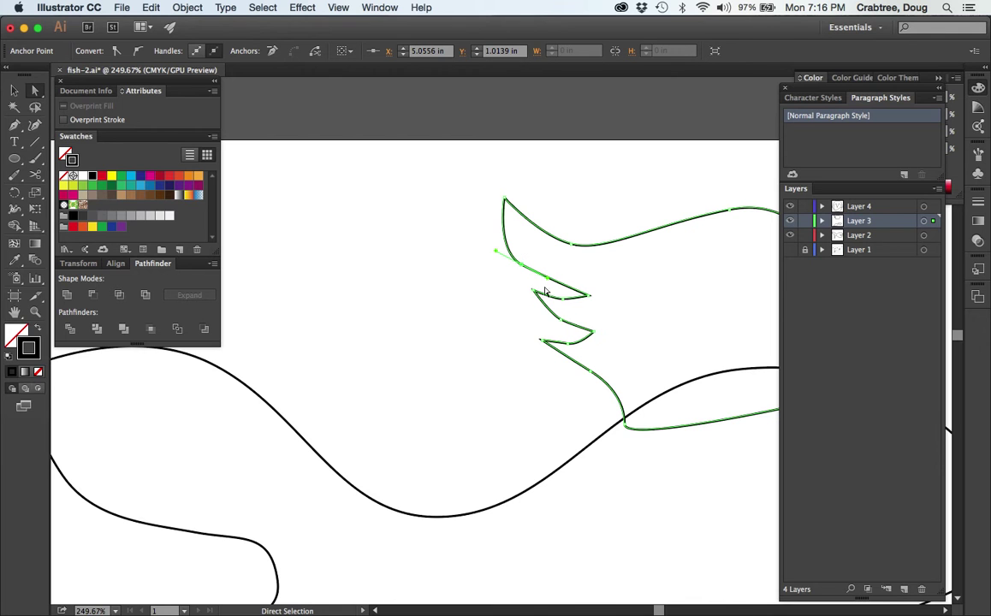
left_click_drag(495, 252, 541, 289)
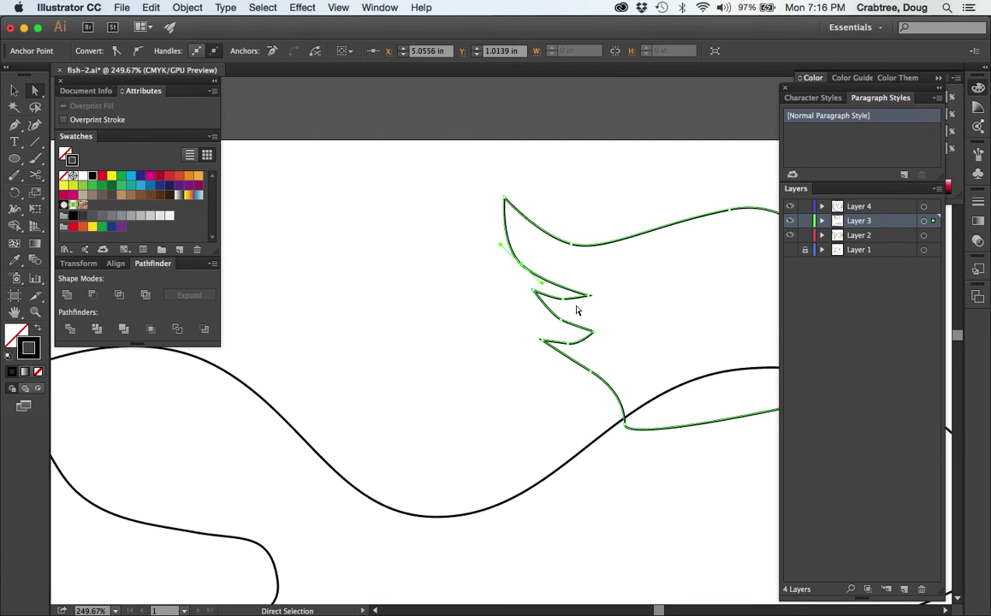
Zoom closer and reshape the upper, middle and lower notch curves of the fin
key("z")
left_click(537, 308)
left_click(496, 366)
left_click(513, 338)
key("a")
left_click(494, 299)
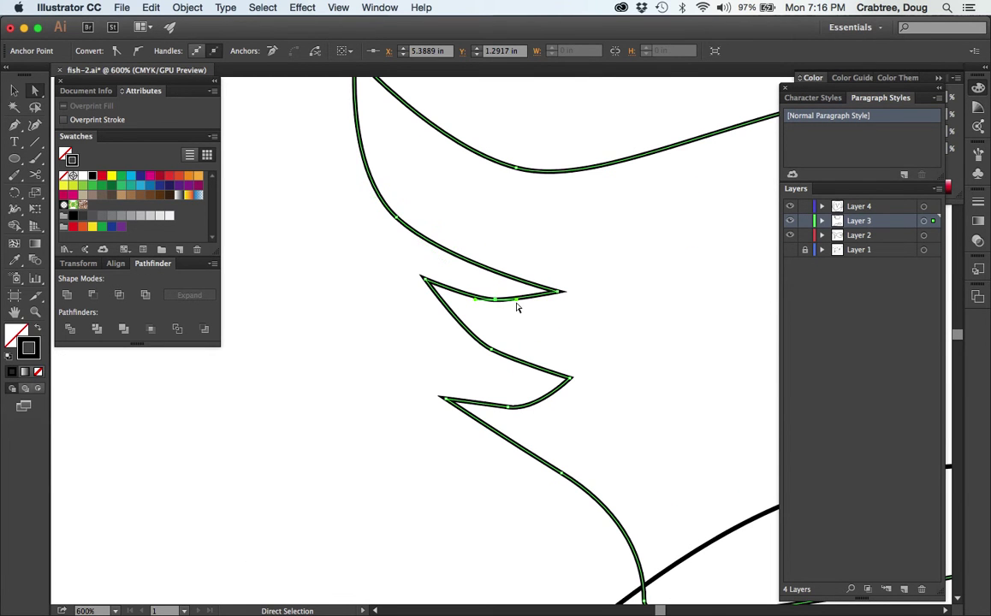
left_click(517, 299)
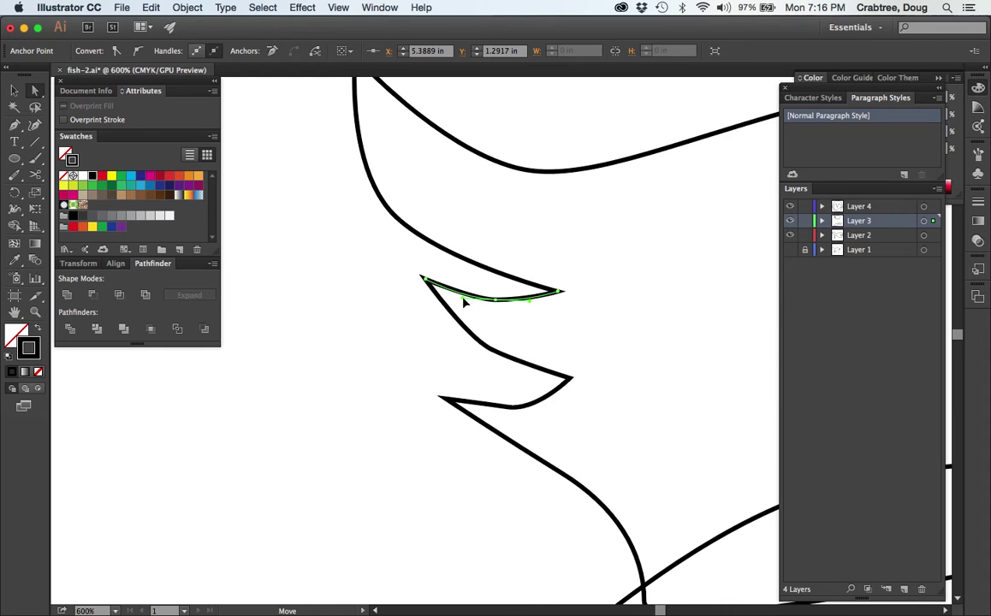
left_click_drag(493, 355, 533, 375)
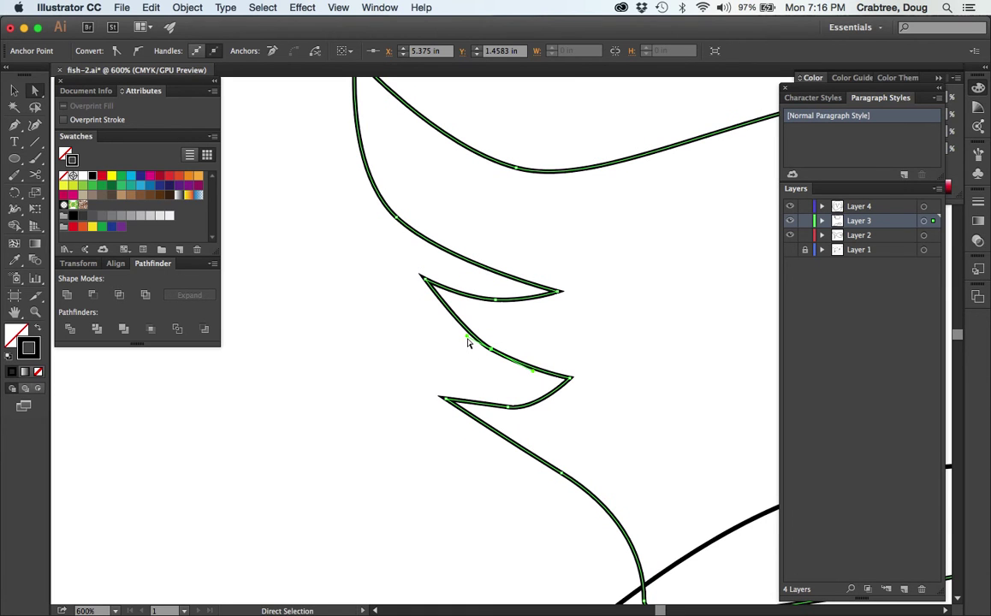
left_click_drag(471, 343, 449, 338)
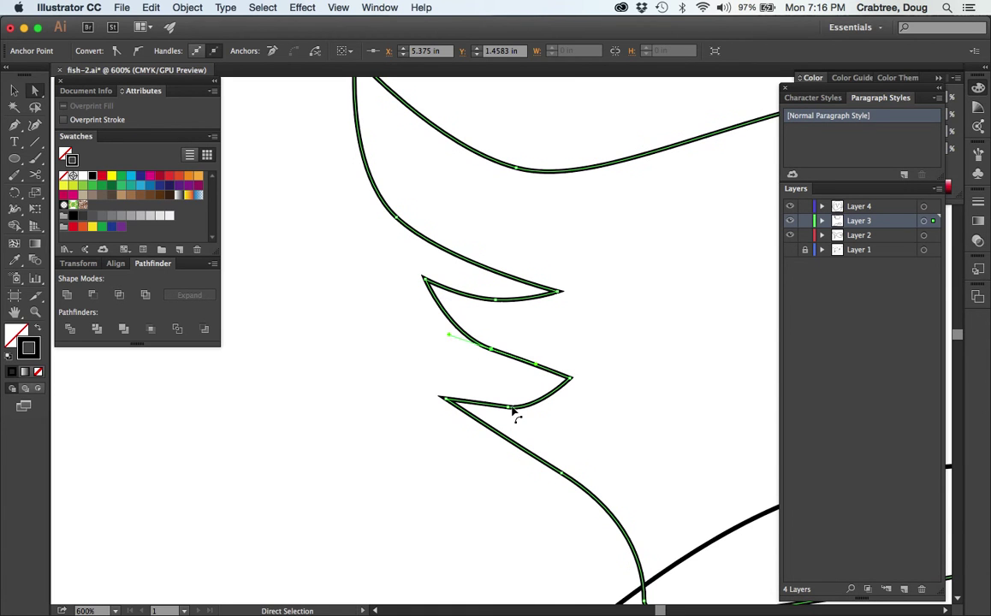
left_click_drag(513, 412, 481, 413)
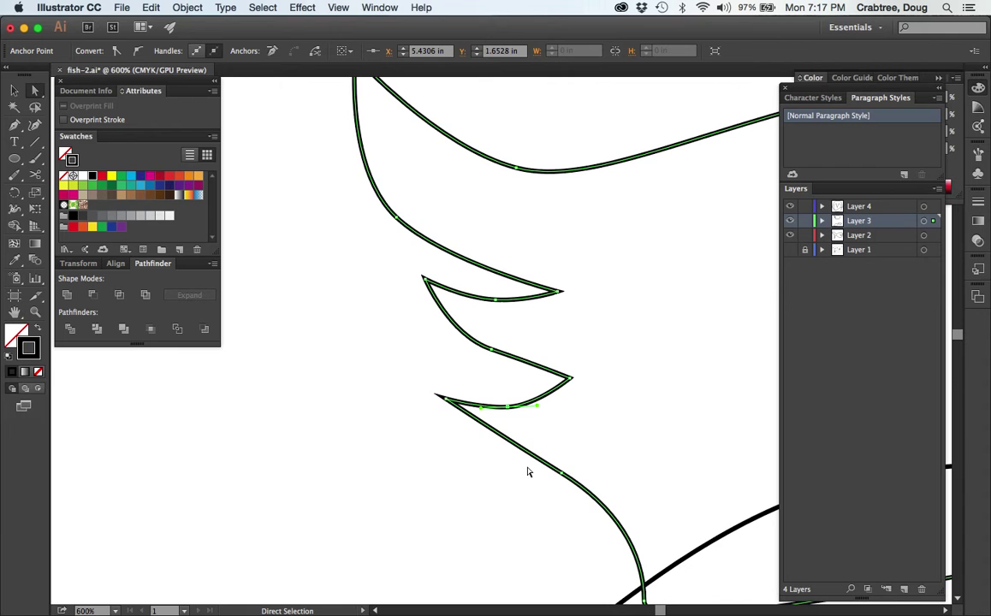
left_click_drag(498, 355, 531, 376)
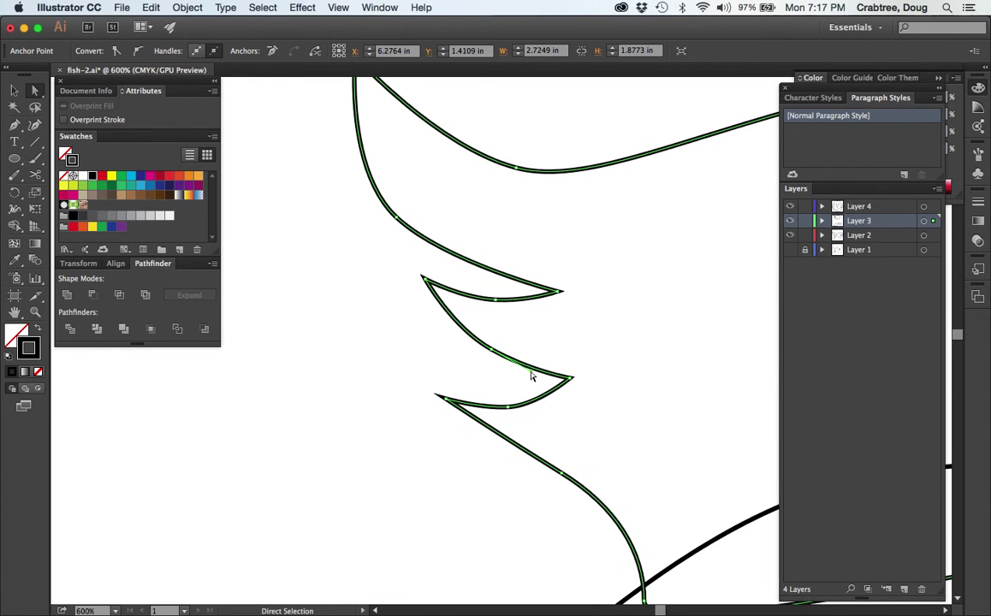
left_click(357, 318)
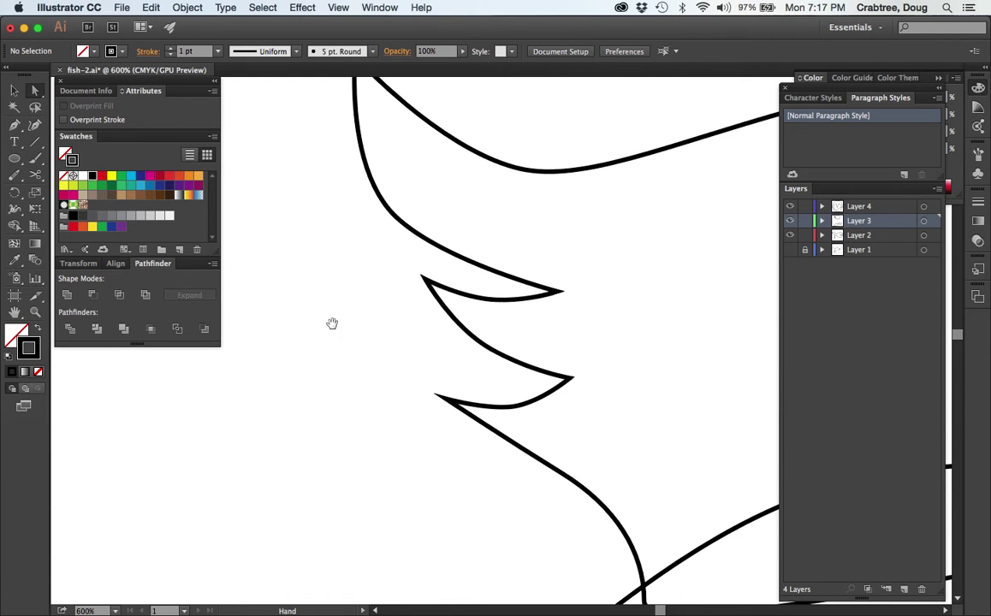
Zoom out to 150% and pan to frame the whole fish, then bring up the Color panel
left_click(590, 396, "alt+super")
left_click(590, 394, "alt+super")
left_click(591, 394, "alt+super")
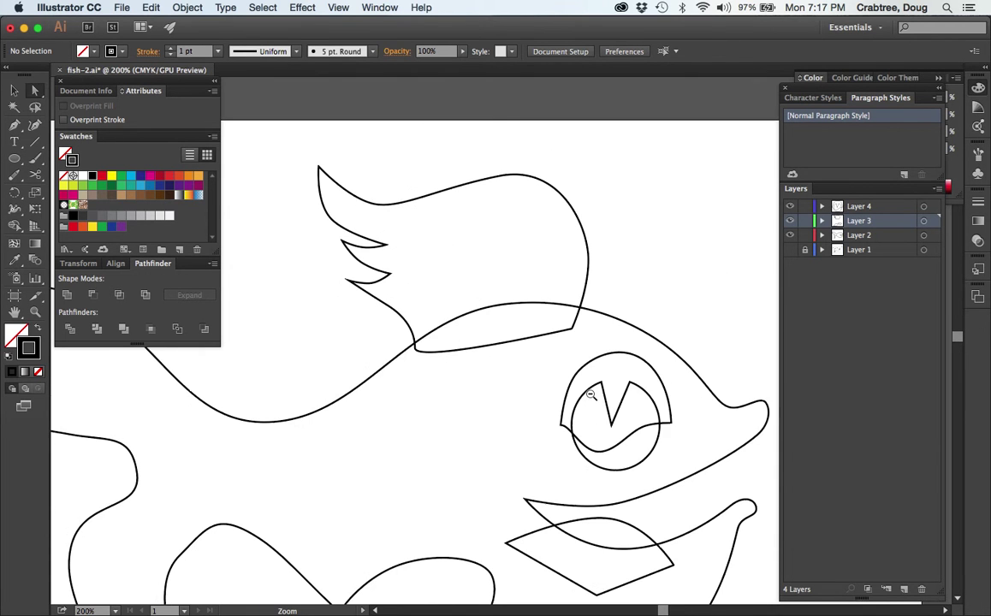
left_click(451, 458, "alt+super")
left_click_drag(394, 339, 474, 308)
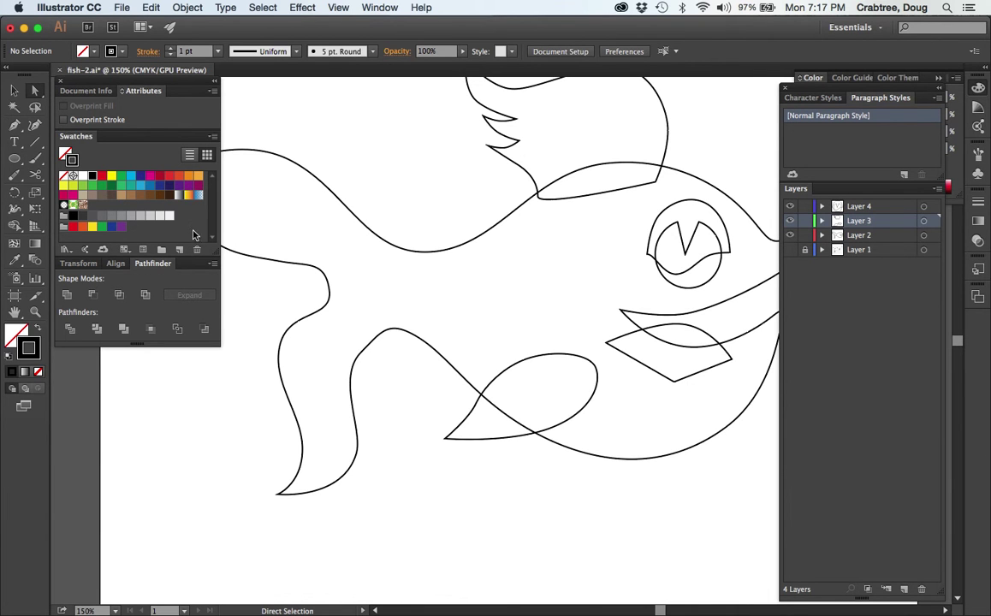
left_click(12, 334)
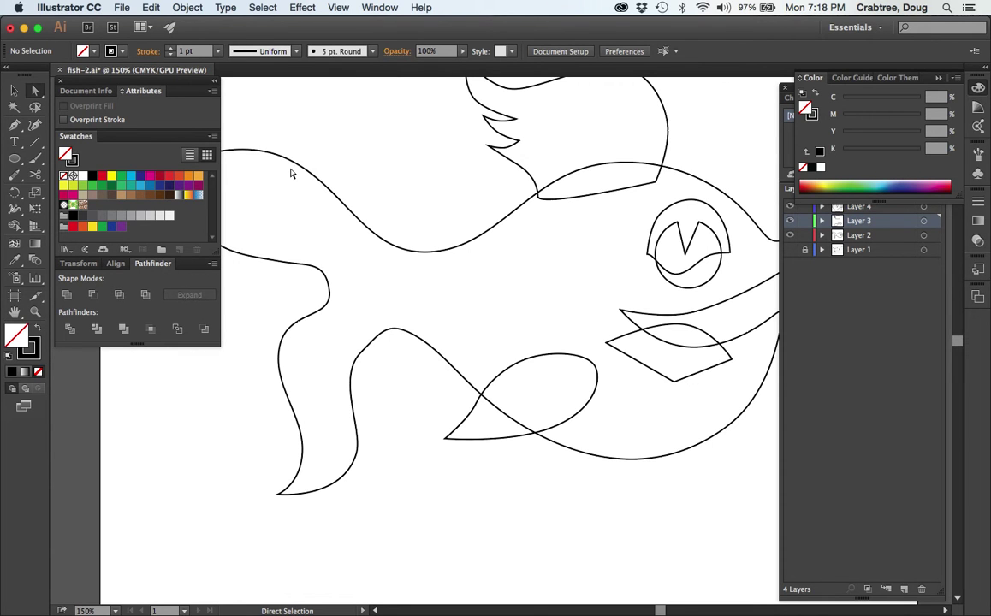
Limit the Color Guide's shades and tints to Color Books > PANTONE+ Solid Coated
left_click(855, 78)
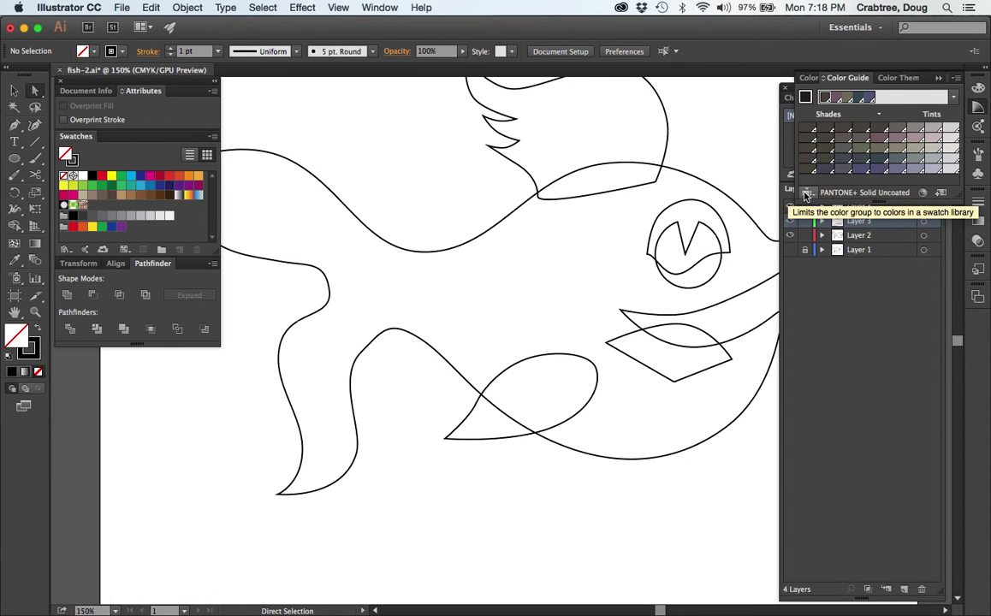
left_click(805, 193)
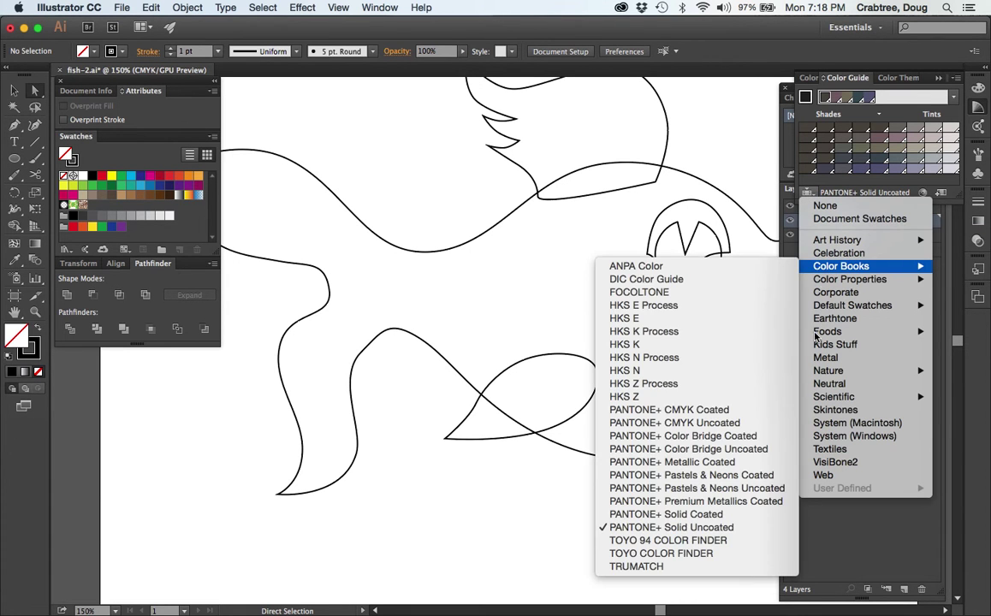
mouse_move(818, 271)
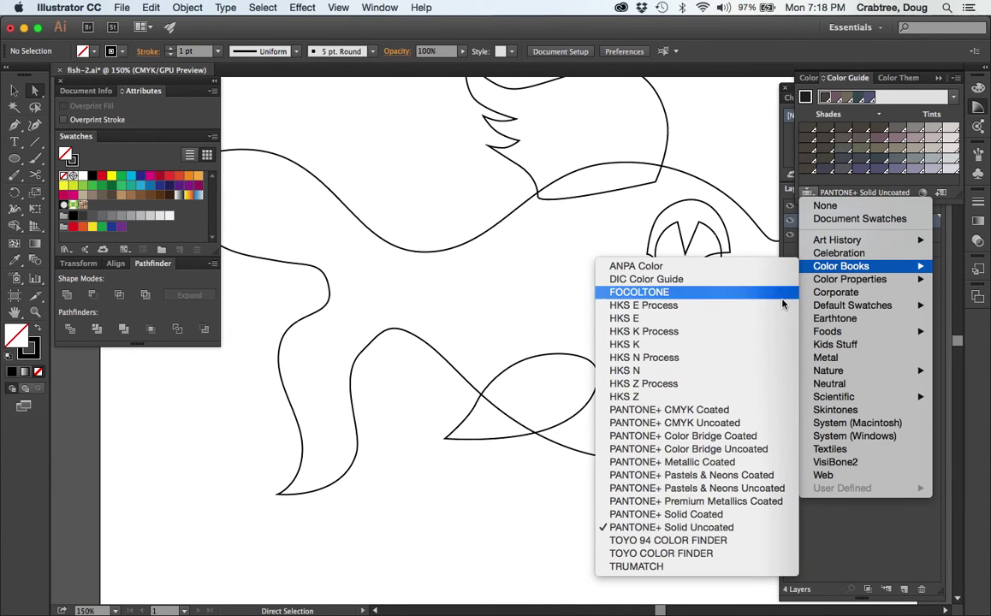
left_click(655, 514)
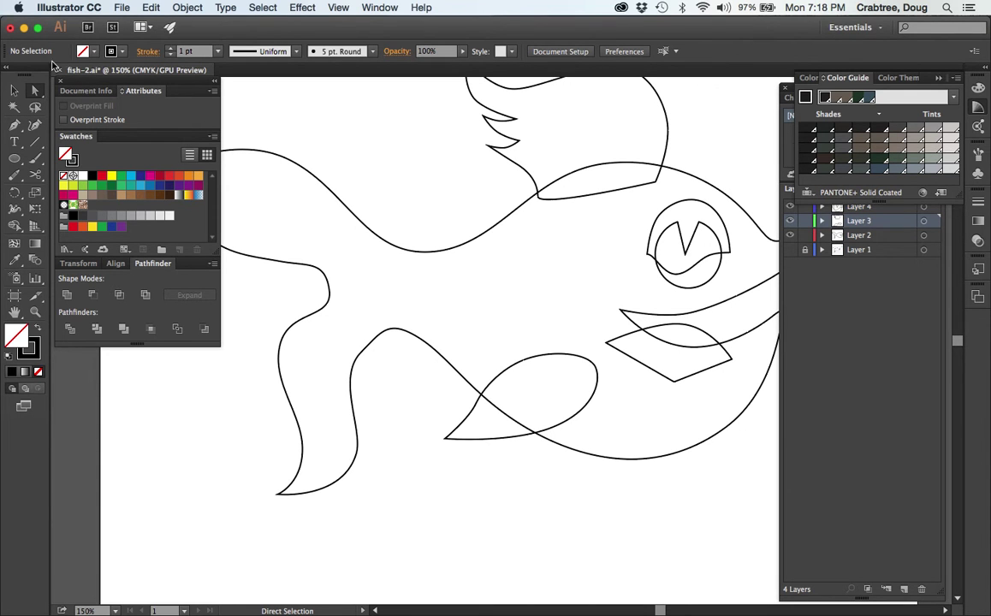
Add a teal PANTONE+ Solid Coated shade from the Color Guide to the Swatches panel
left_click(130, 187)
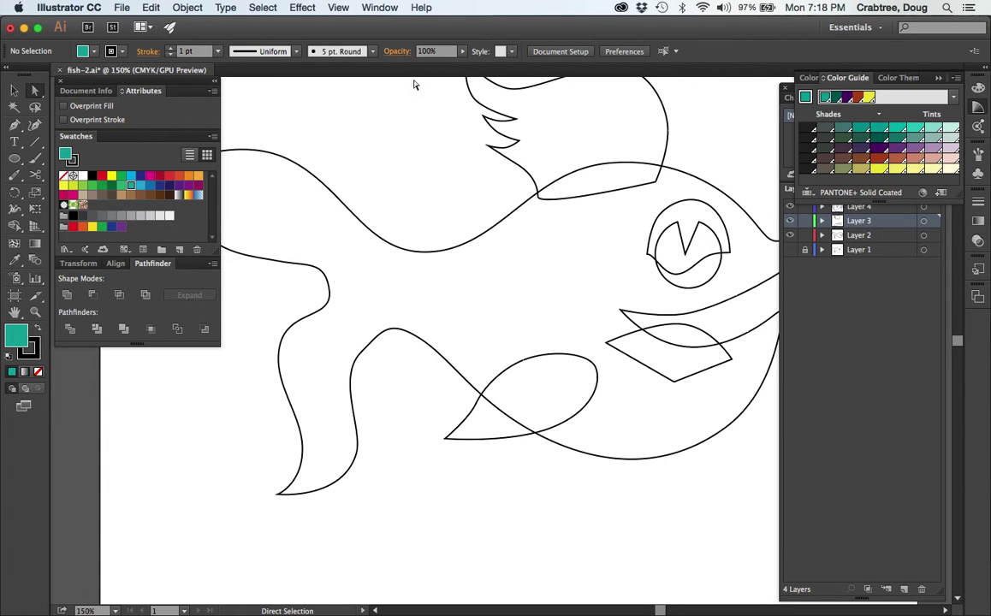
left_click(880, 130)
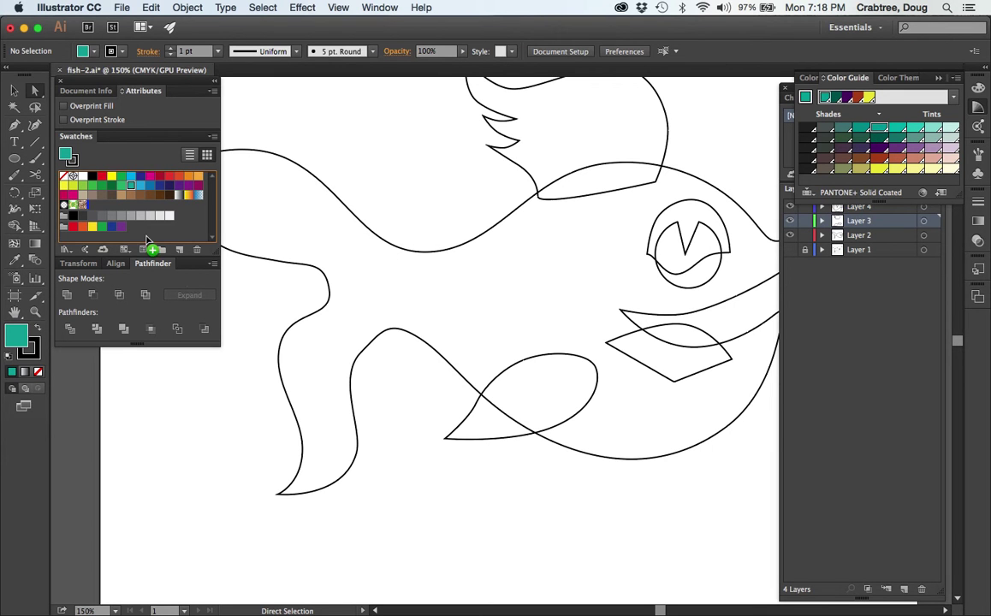
left_click_drag(142, 233, 92, 208)
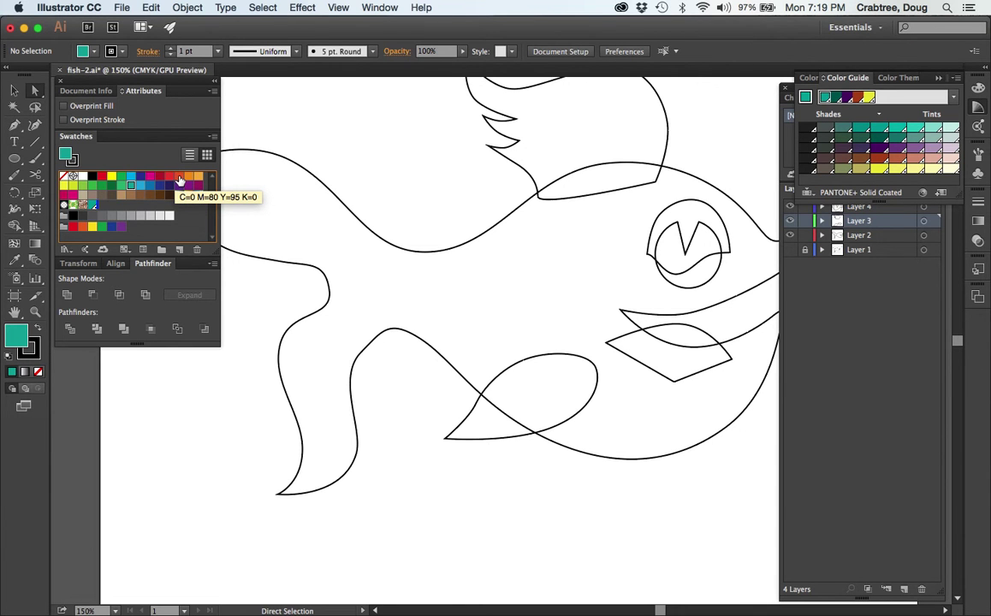
Add a red PANTONE+ Solid Coated shade from the Color Guide to the Swatches panel
left_click(180, 178)
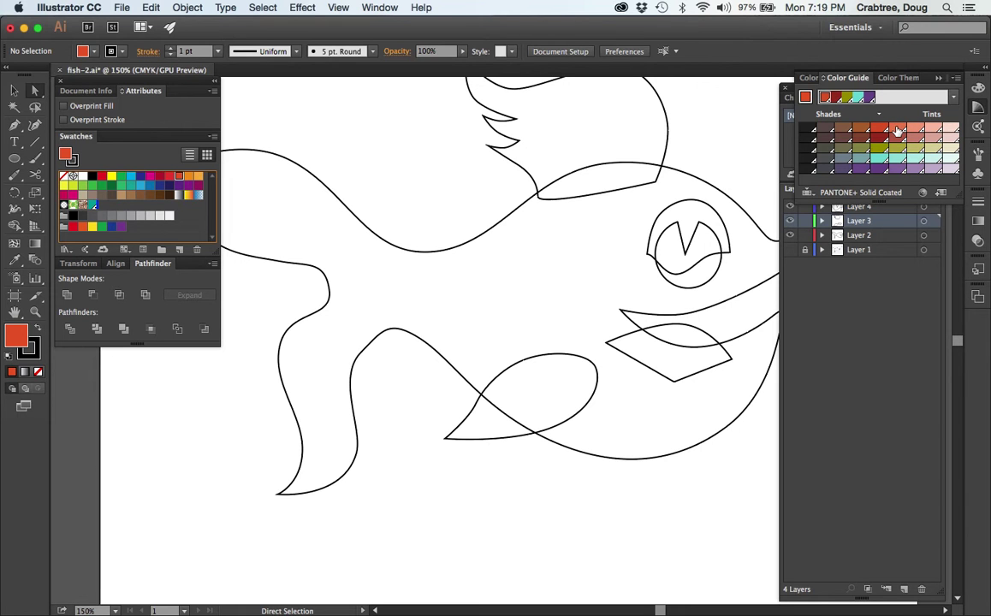
left_click(896, 130)
left_click_drag(896, 130, 110, 207)
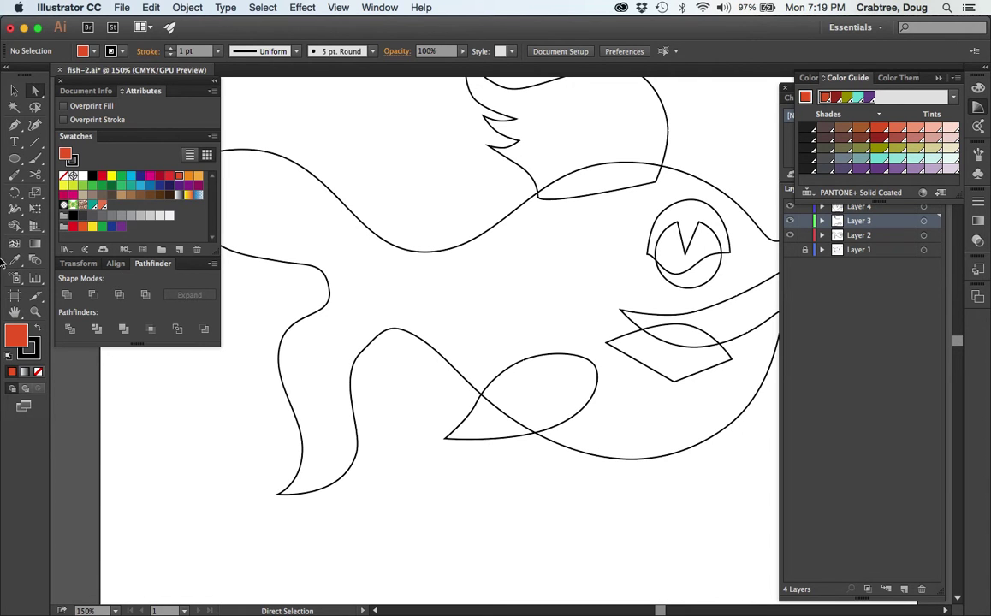
Fill the fish body with the new teal swatch
left_click(13, 89)
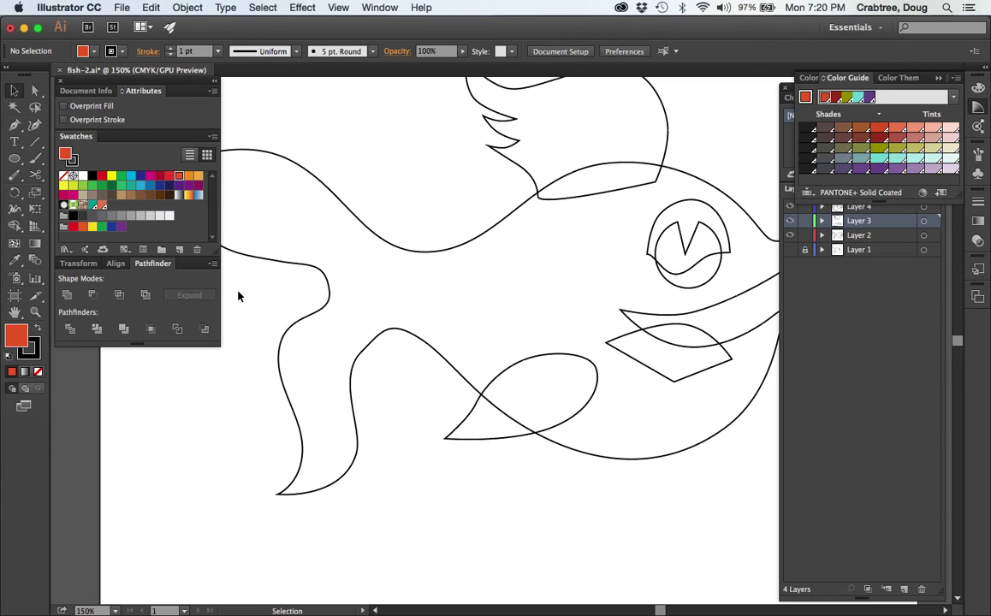
left_click(340, 206)
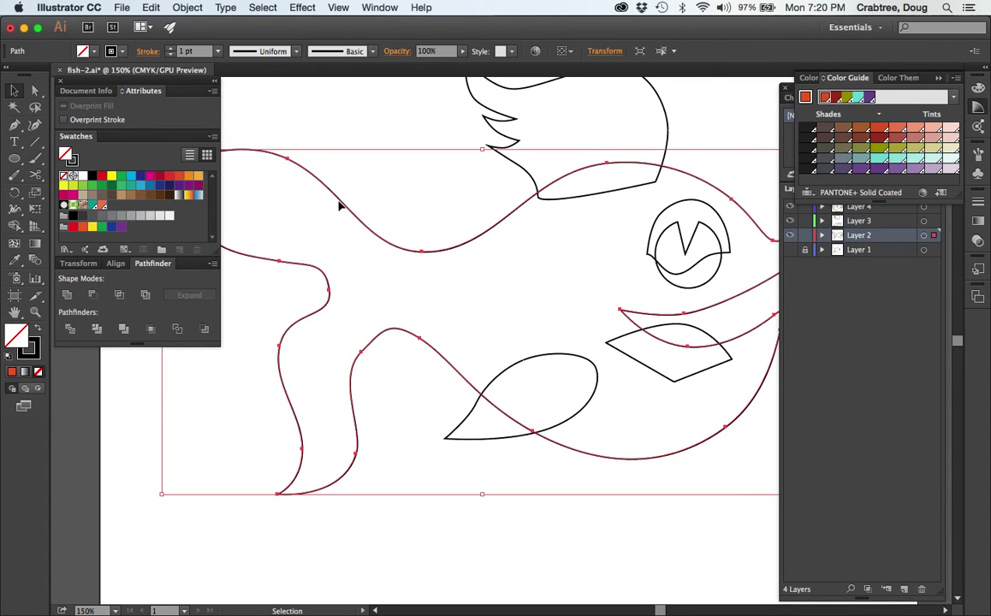
left_click(92, 207)
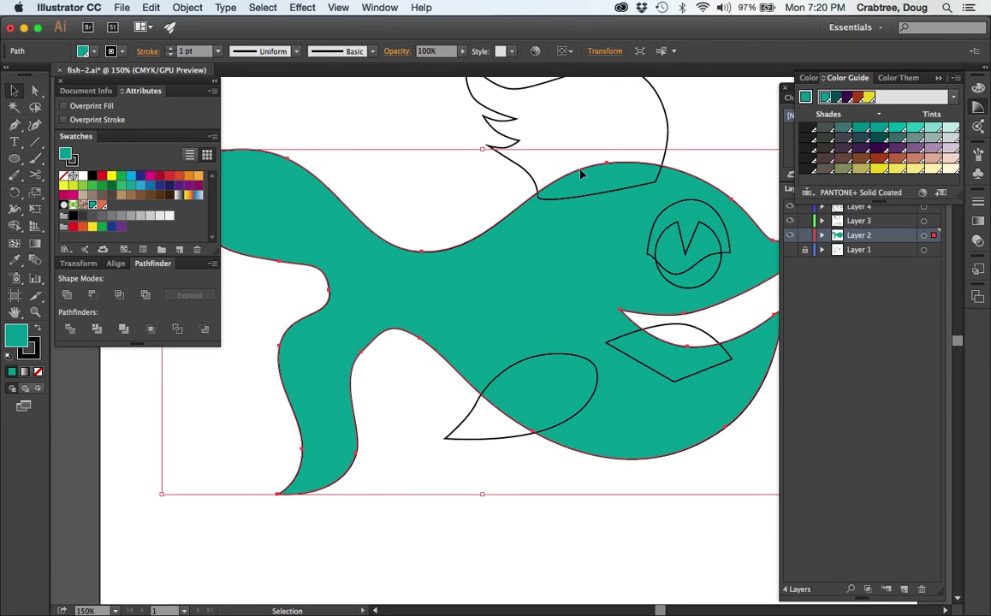
Fill the top fin, lower fin and fin beside the mouth with the orange swatch
left_click(520, 164)
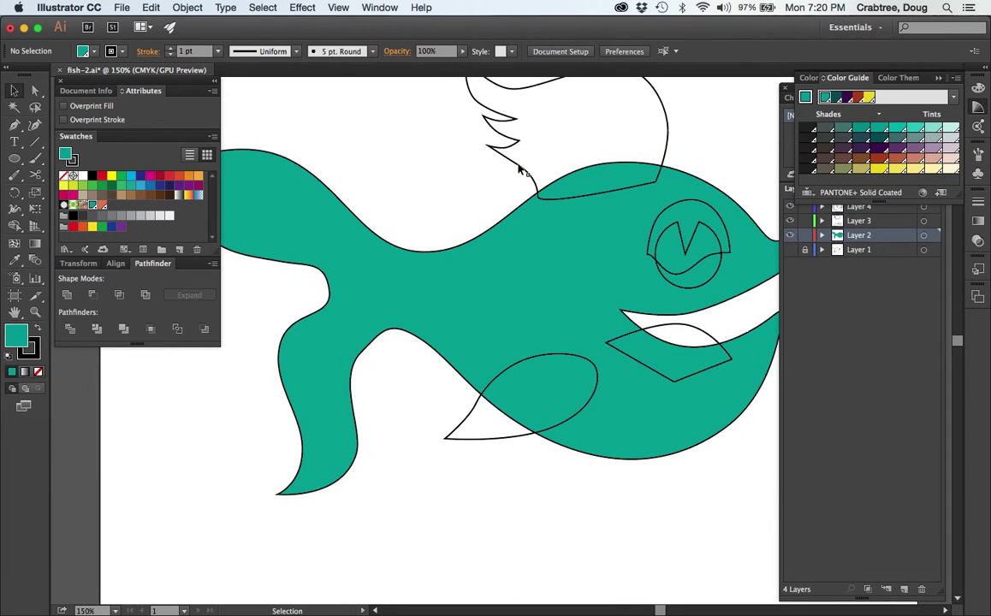
left_click(520, 165)
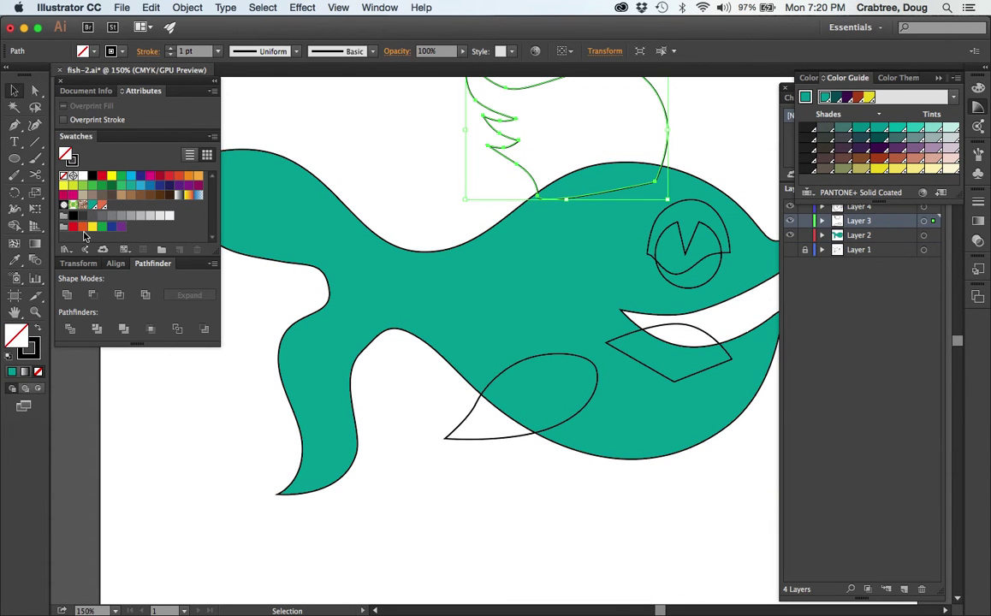
left_click(102, 206)
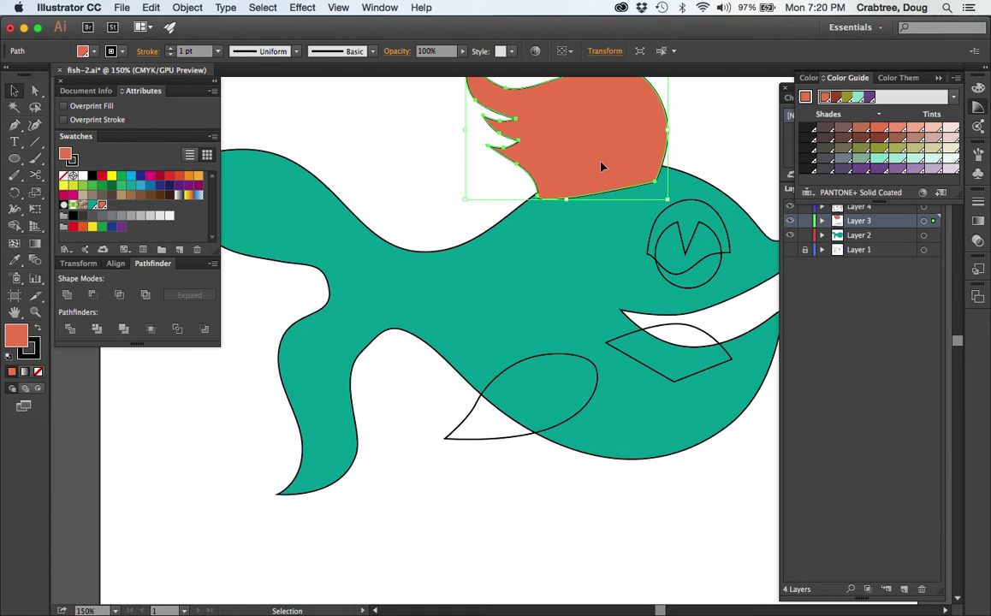
left_click(510, 440)
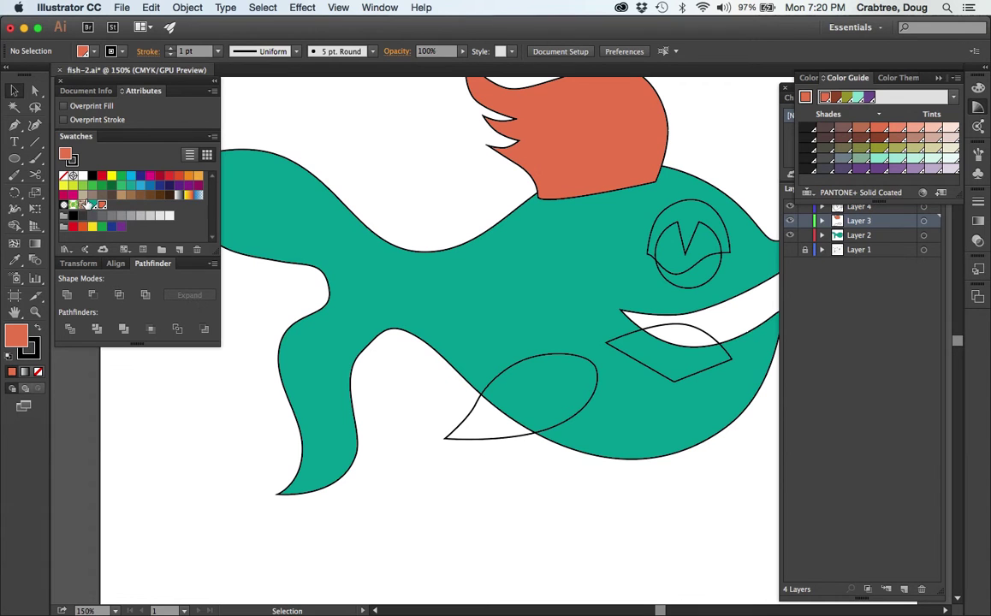
left_click(466, 439)
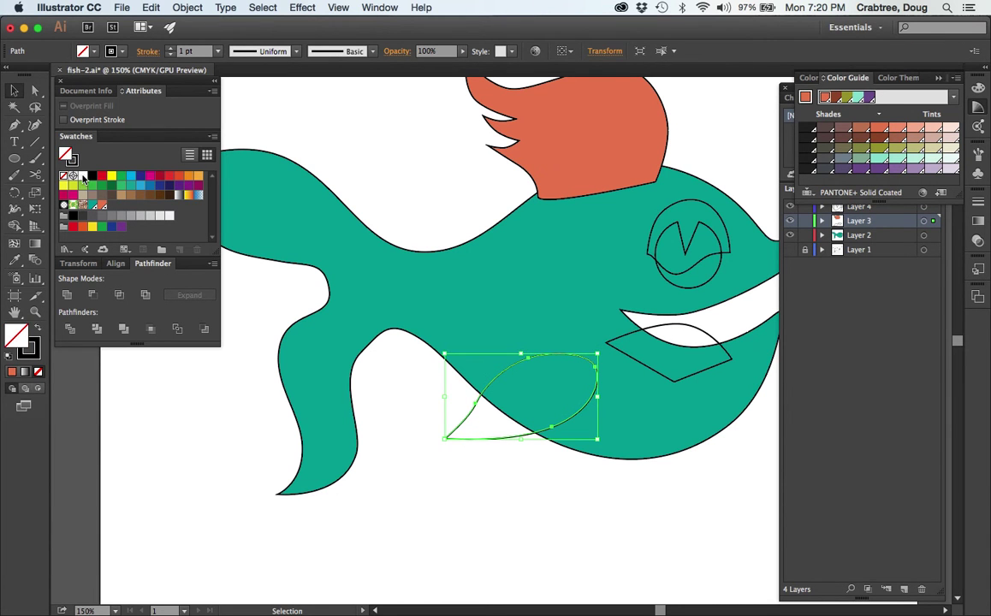
left_click(102, 207)
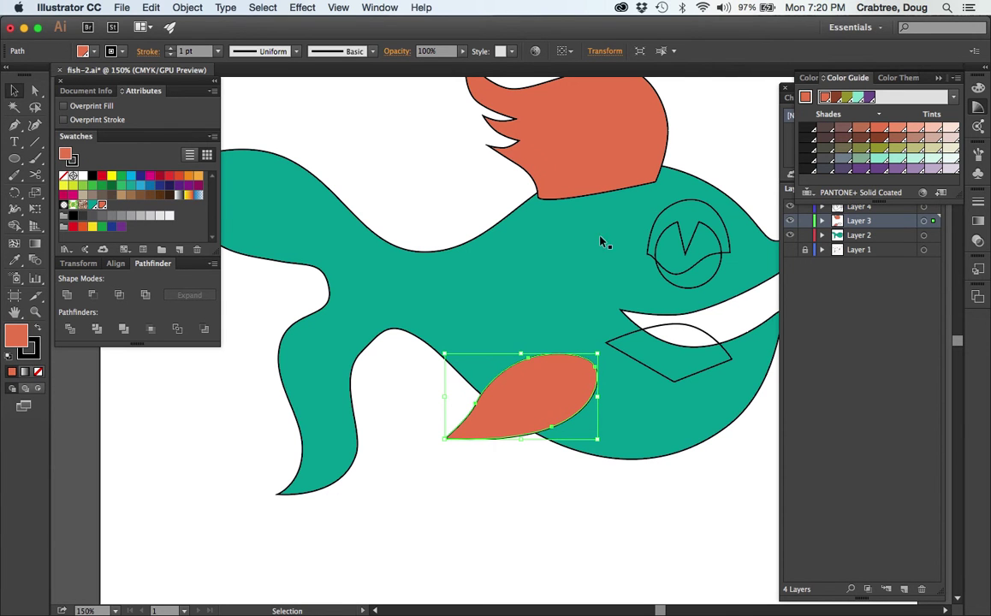
left_click(691, 329)
left_click(101, 205)
left_click(670, 235)
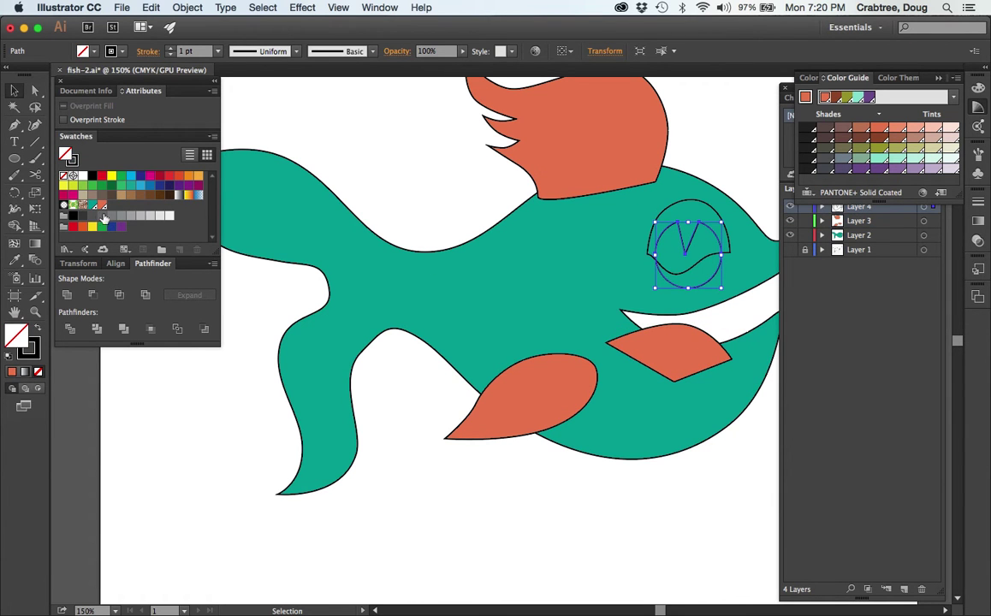
Apply the black swatch to the eye pupil and deselect it
left_click(92, 176)
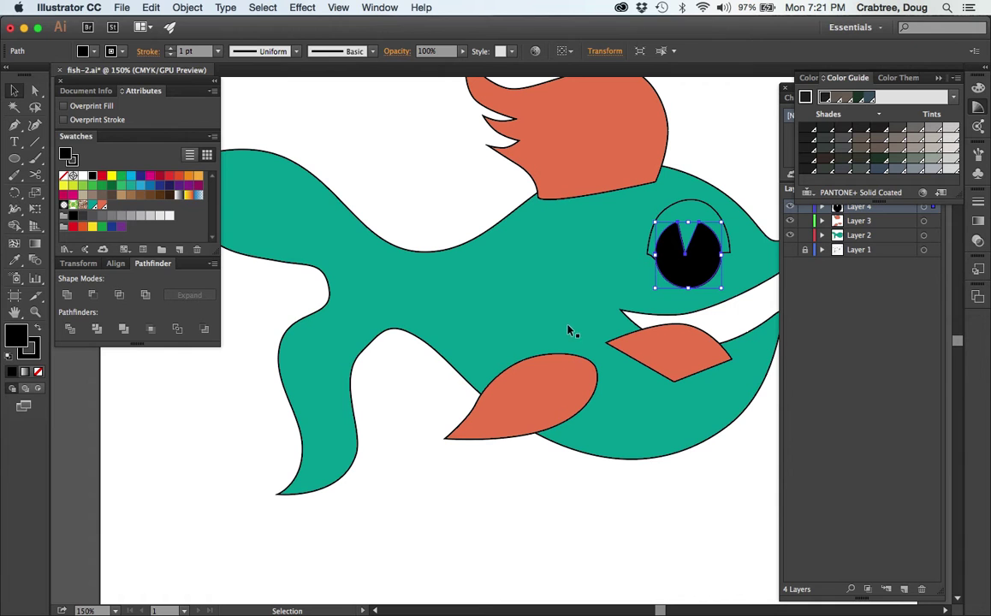
left_click(434, 171)
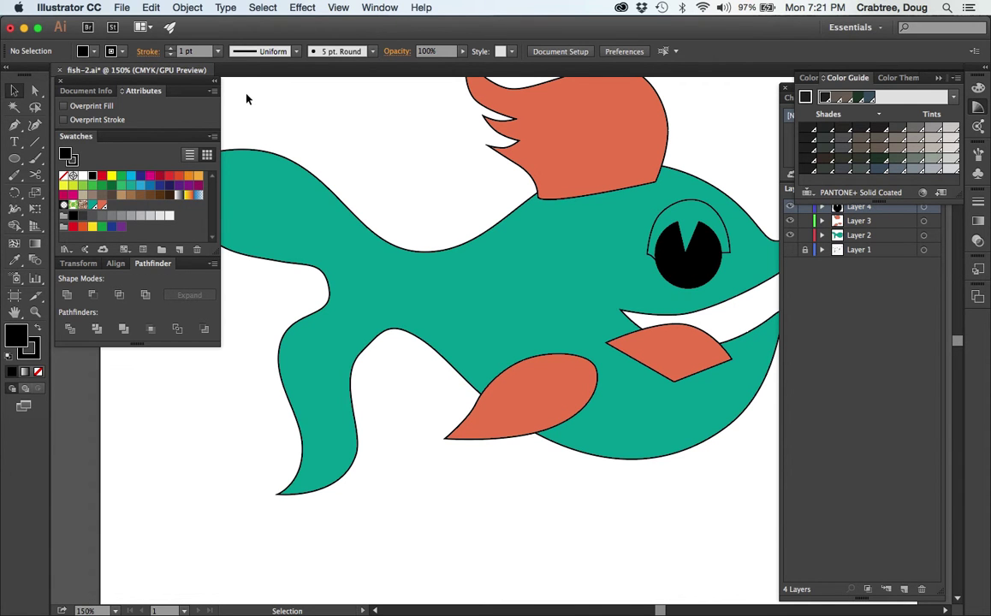
Marquee-select all the fish artwork and apply Pathfinder Divide
left_click_drag(246, 99, 751, 509)
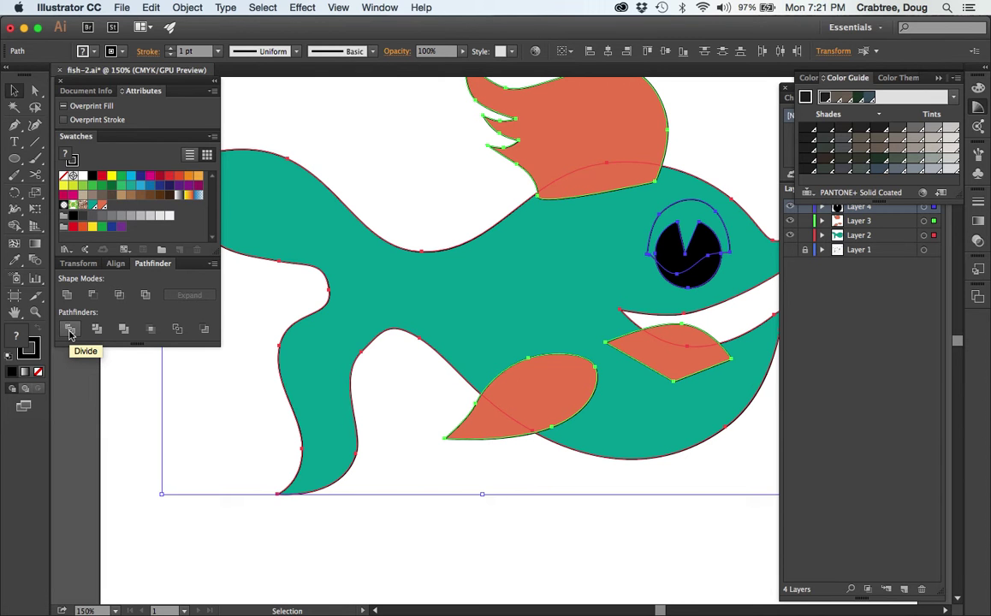
left_click(70, 332)
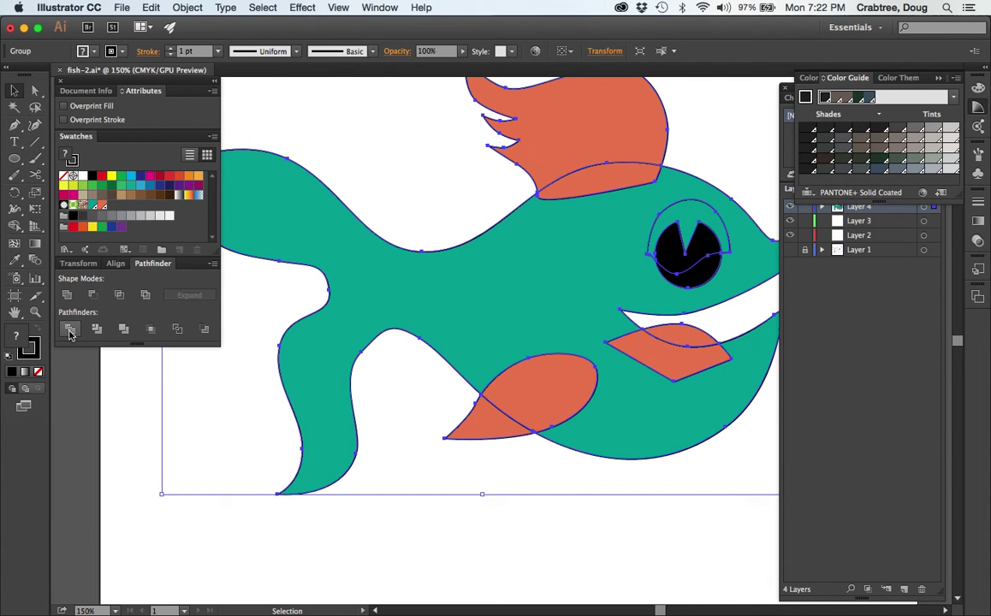
Ungroup the divided fish with Object > Ungroup and check the crescent and fin pieces individually
left_click(196, 6)
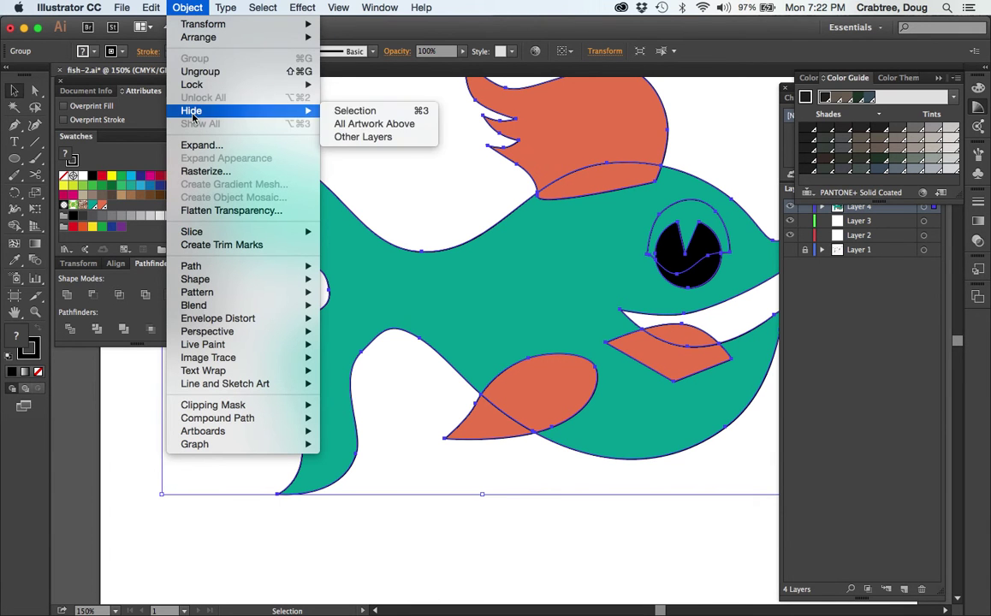
left_click(195, 73)
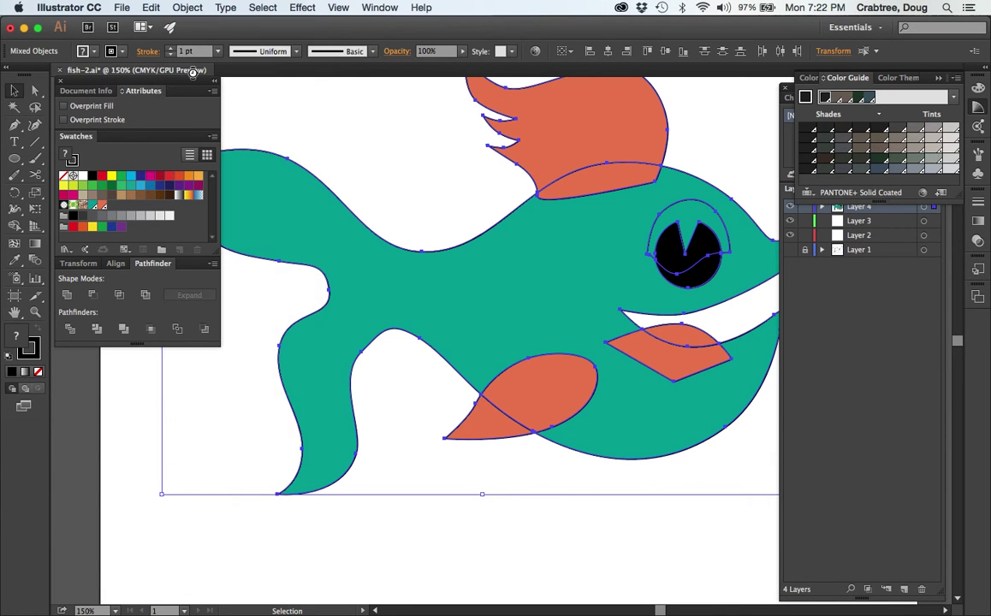
left_click(467, 181)
left_click(597, 190)
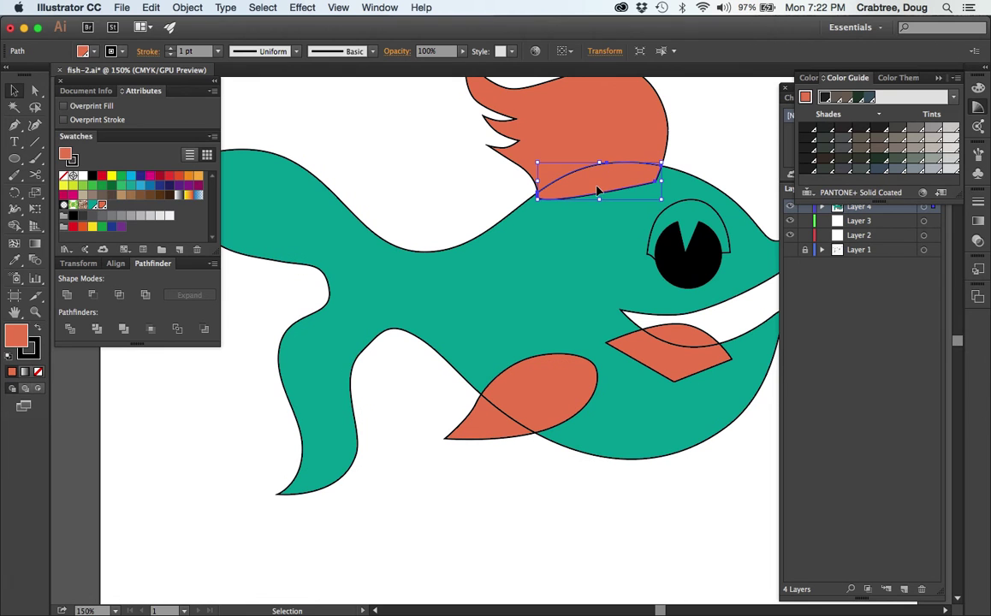
left_click(556, 369)
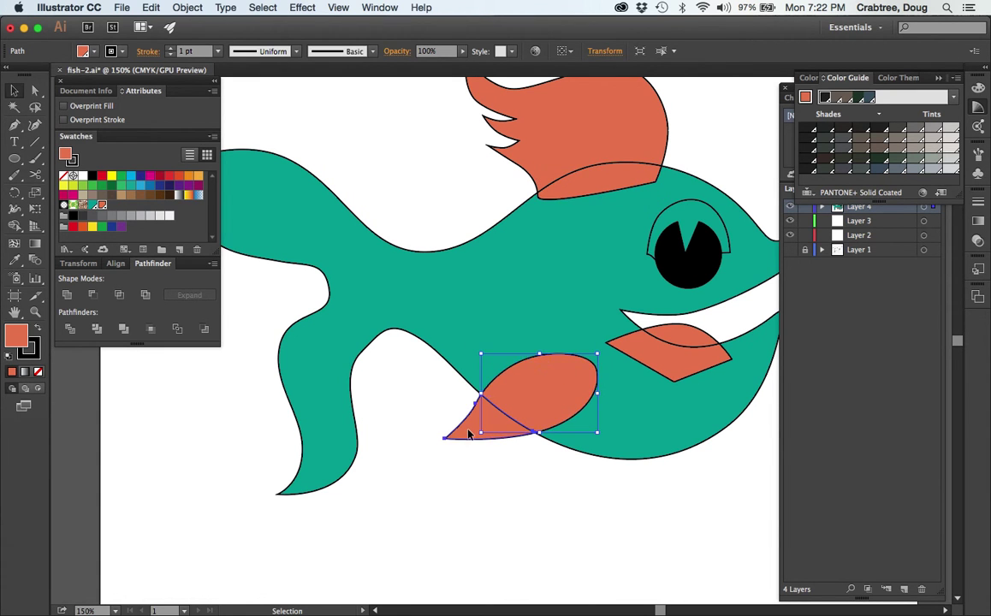
left_click(681, 373)
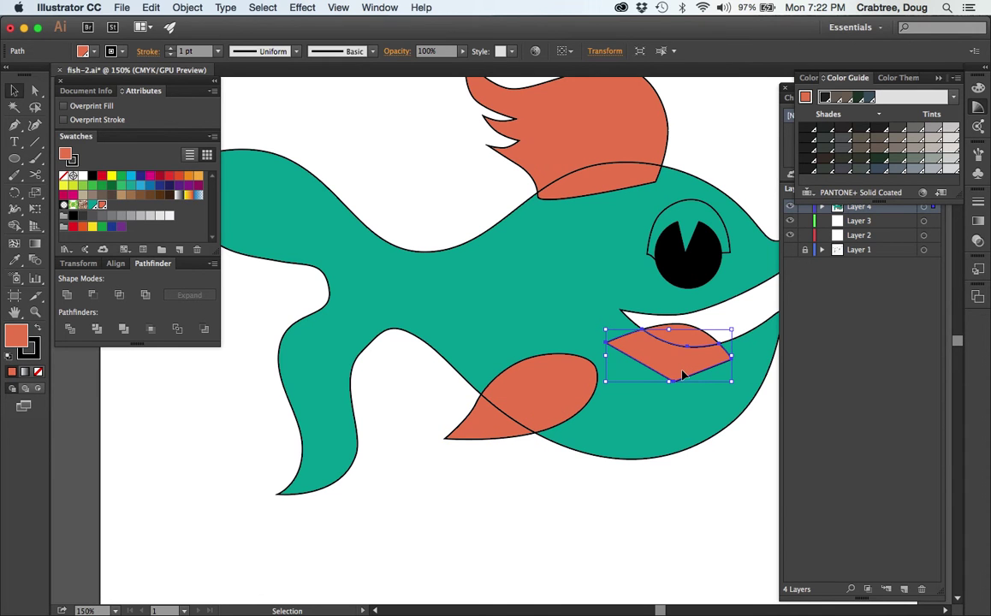
left_click(661, 337)
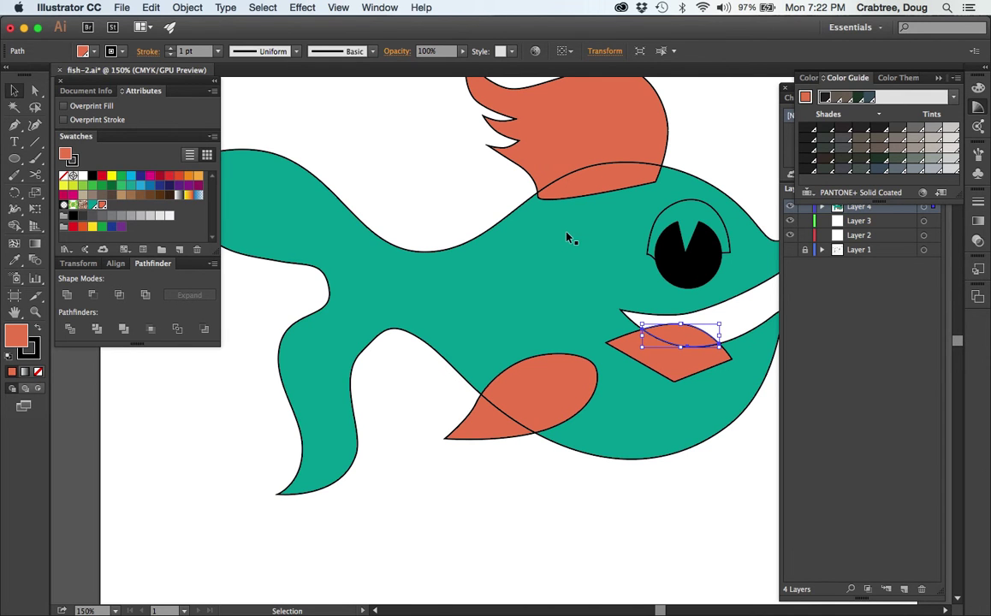
Select the crescent overlaps under the top, lower and mouth fins and copy them
left_click(593, 188)
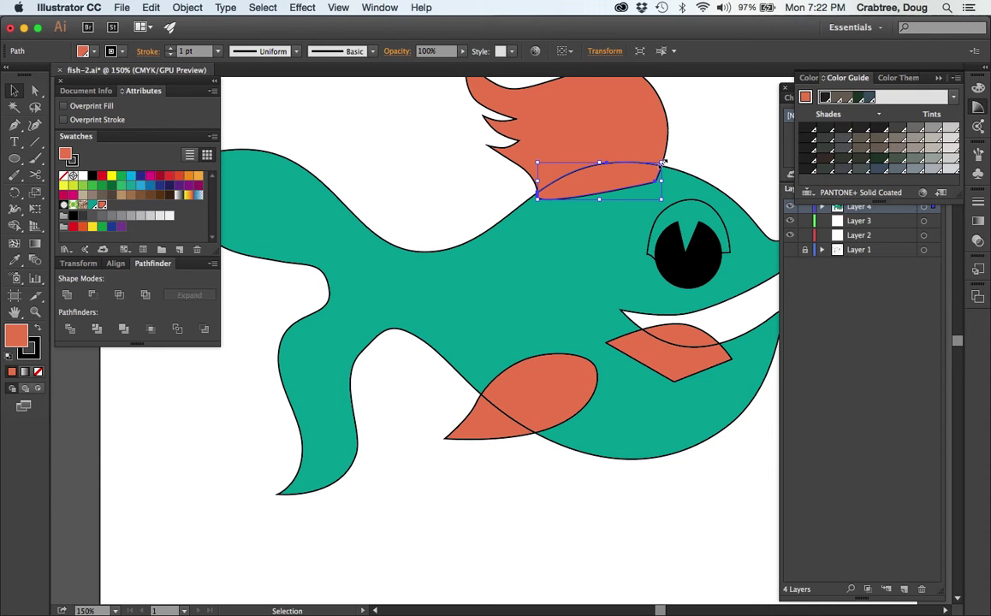
left_click(511, 401, "shift")
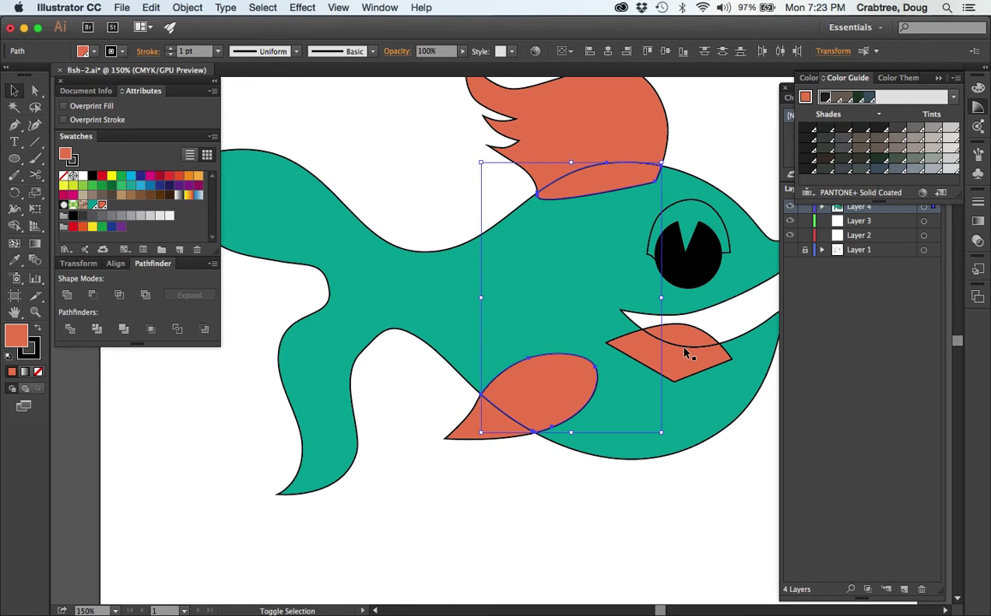
left_click(682, 340, "shift")
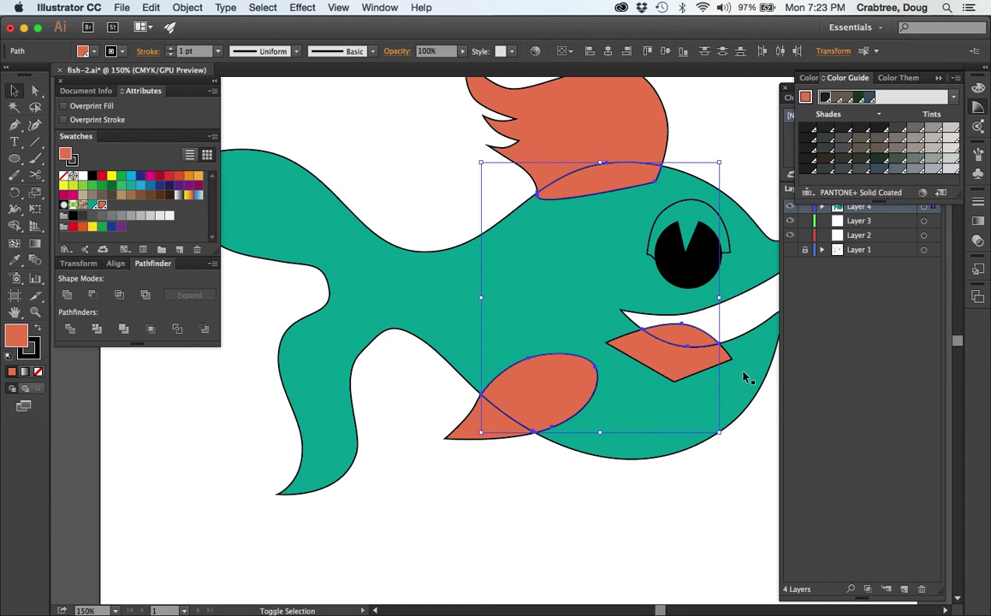
left_click(144, 8)
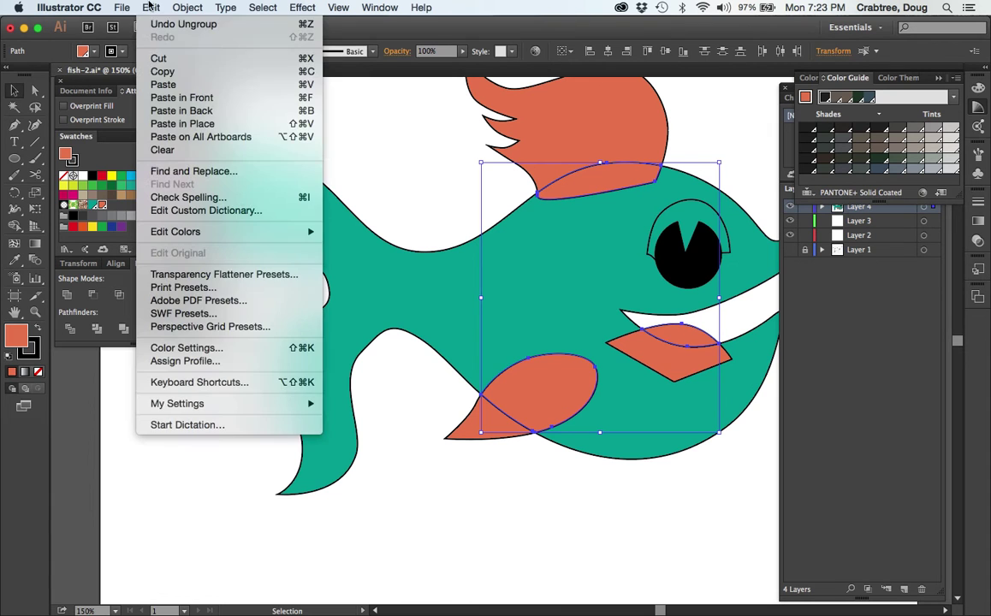
left_click(158, 71)
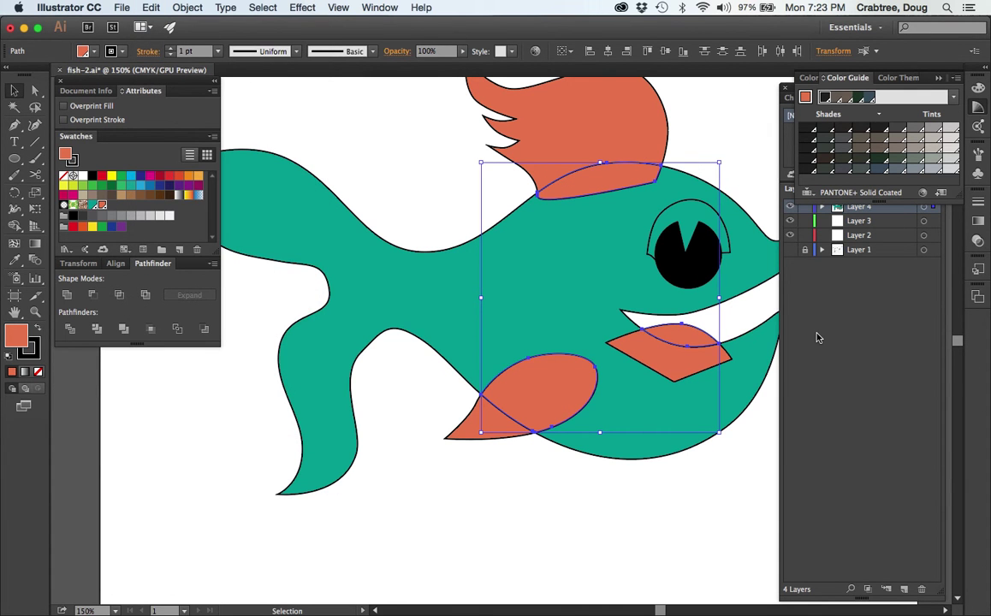
Add a new top layer named 'traps' and paste the copied overlap pieces in place on it
key("super+l")
double_click(858, 207)
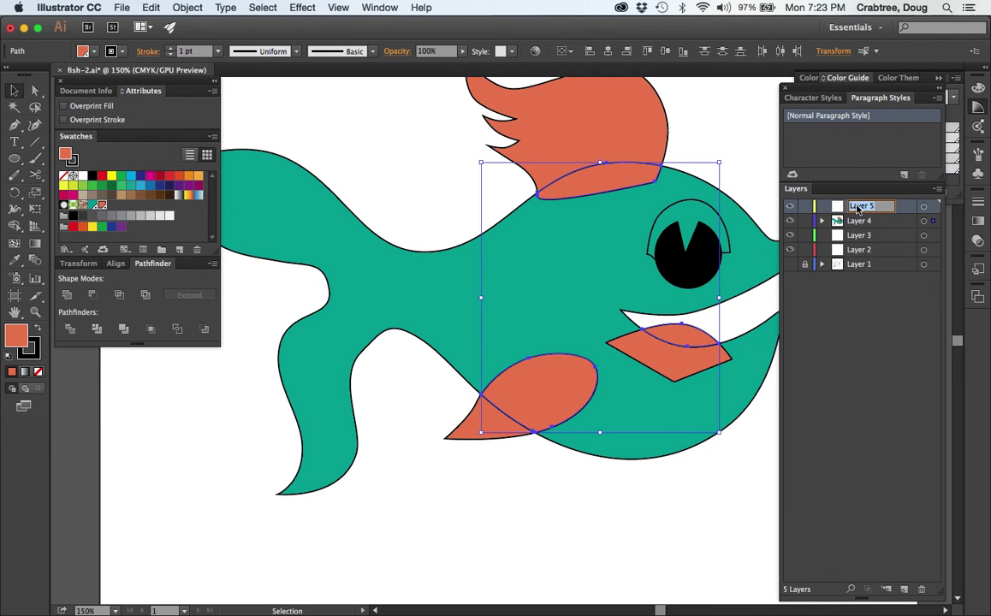
type("traps")
key("Return")
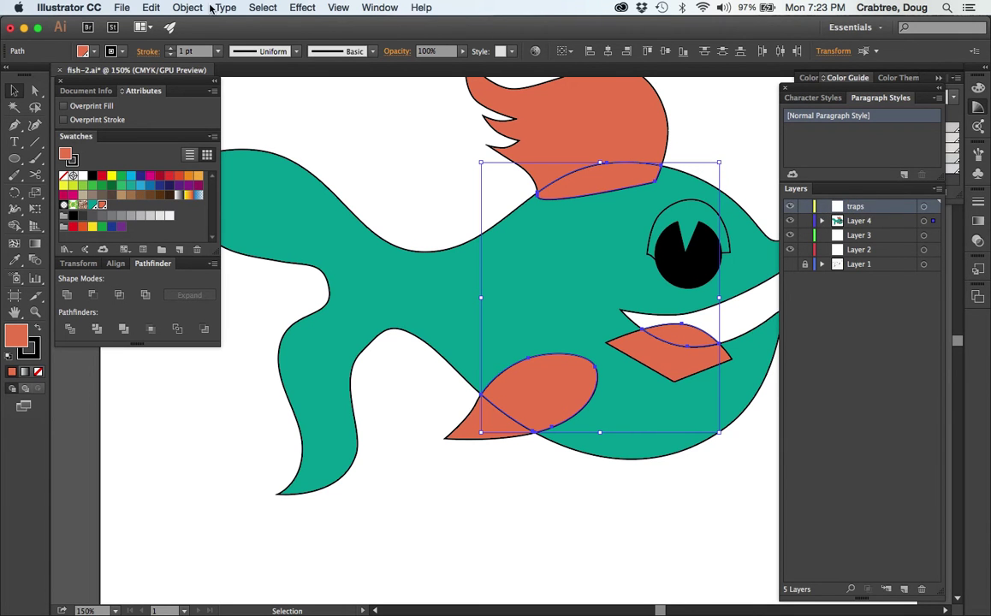
left_click(150, 7)
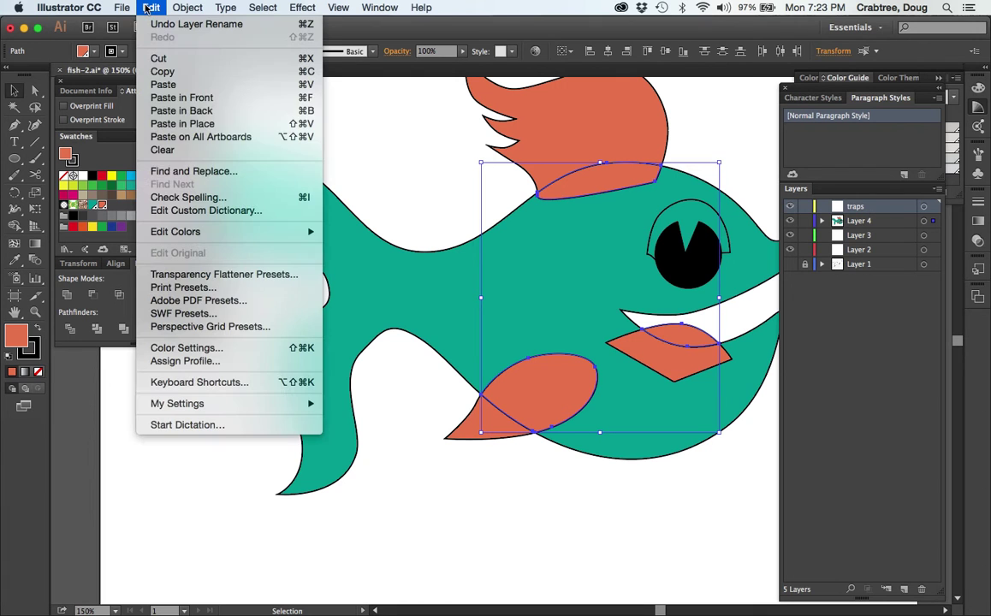
left_click(182, 124)
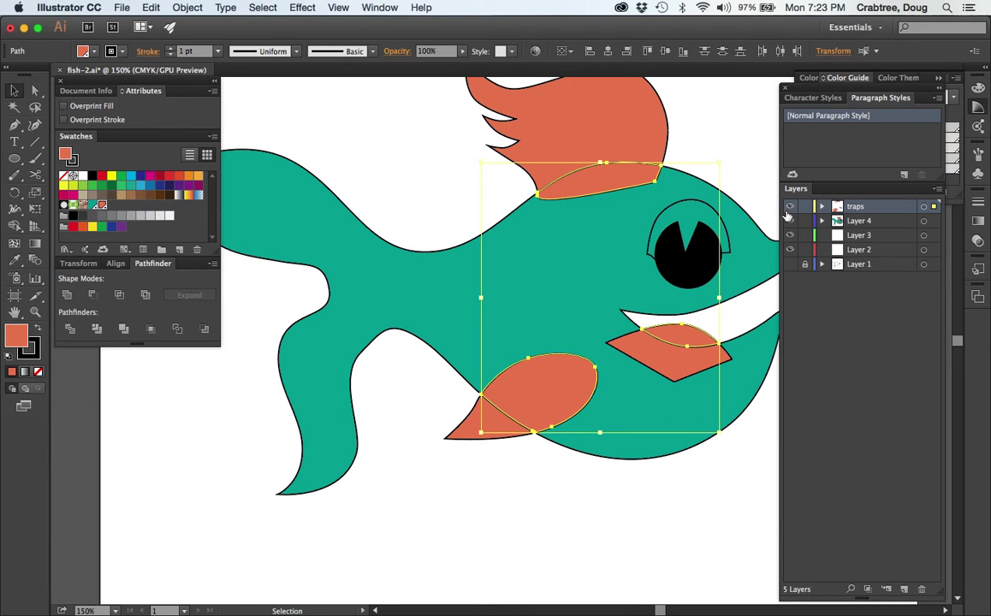
Check the traps pieces against the other layers, then hide and lock the traps layer
left_click_drag(789, 219, 788, 254)
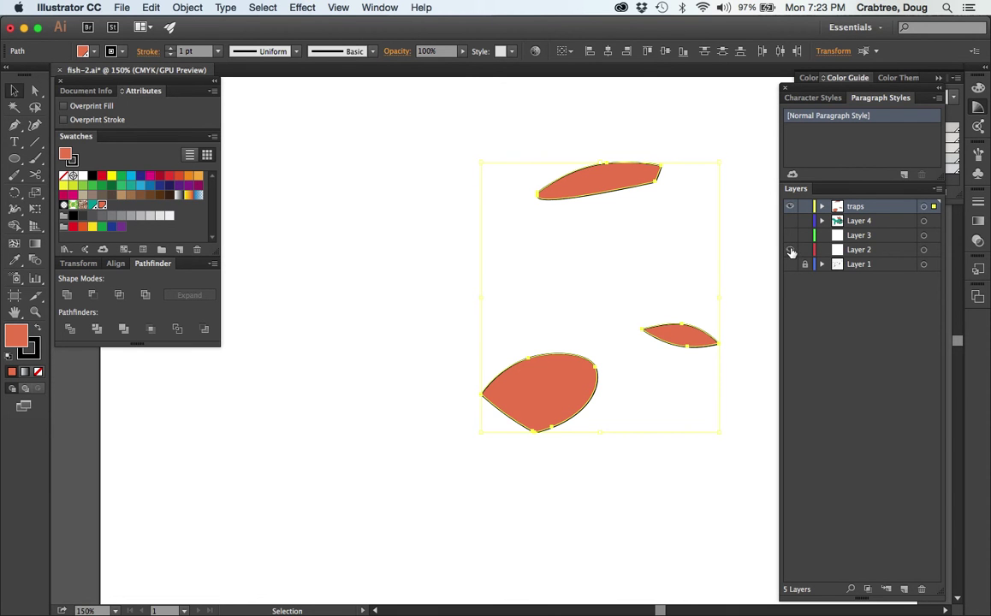
left_click_drag(789, 249, 790, 221)
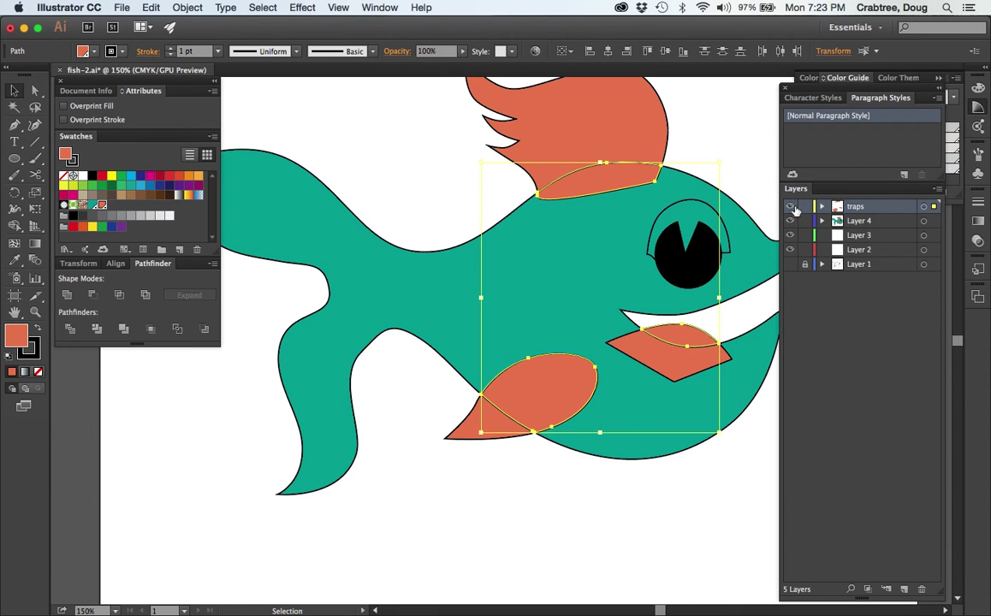
left_click(791, 207)
left_click(804, 206)
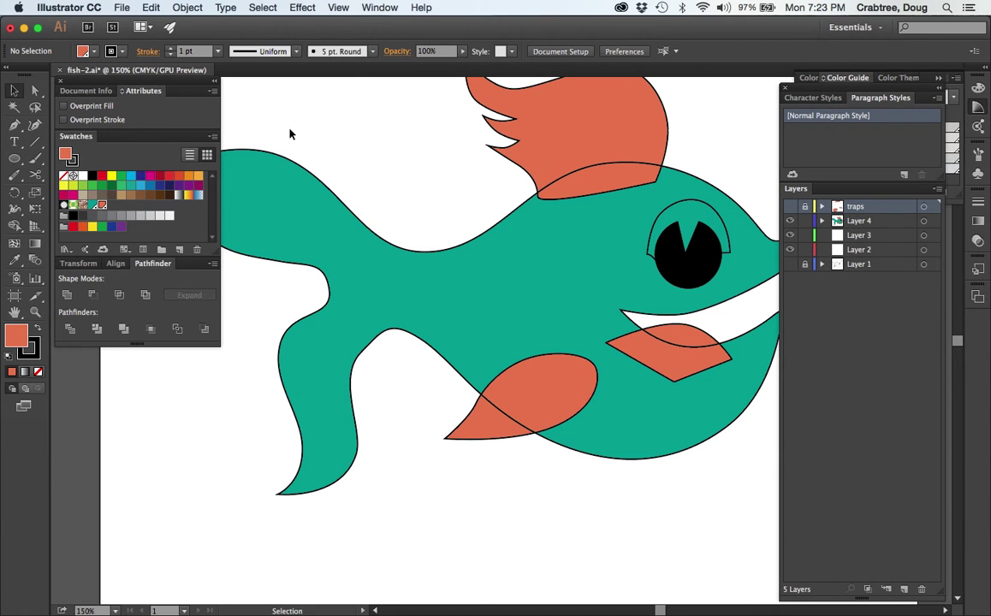
Unite the orange top fin with the teal fish body
left_click(13, 93)
left_click(595, 197)
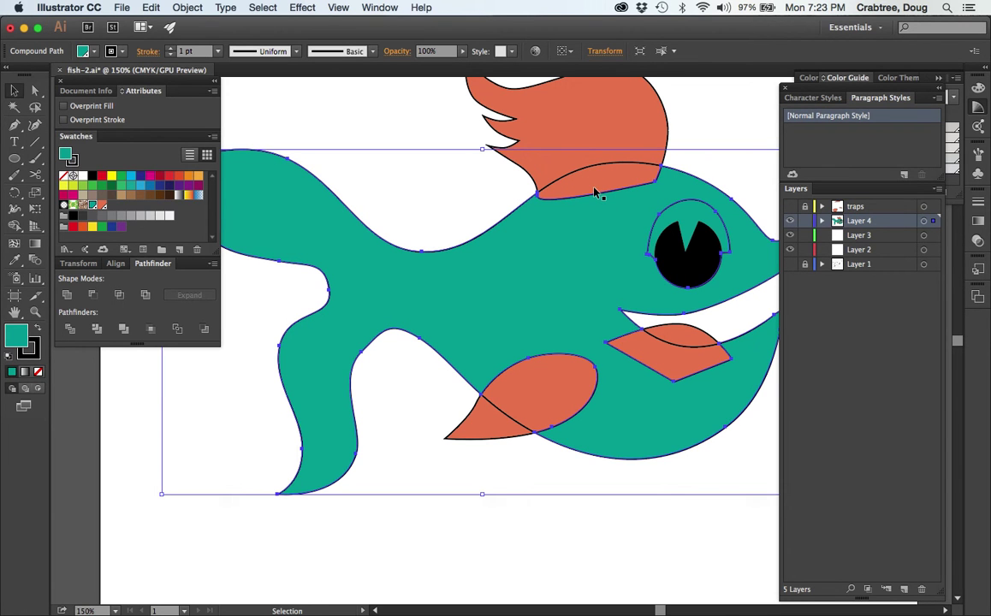
left_click(594, 190, "shift")
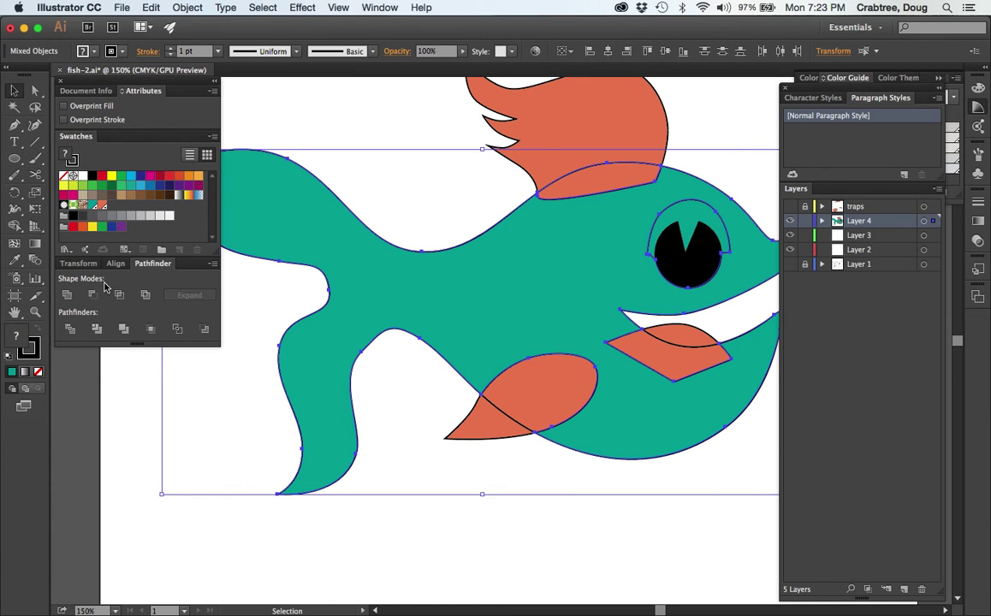
left_click(66, 294)
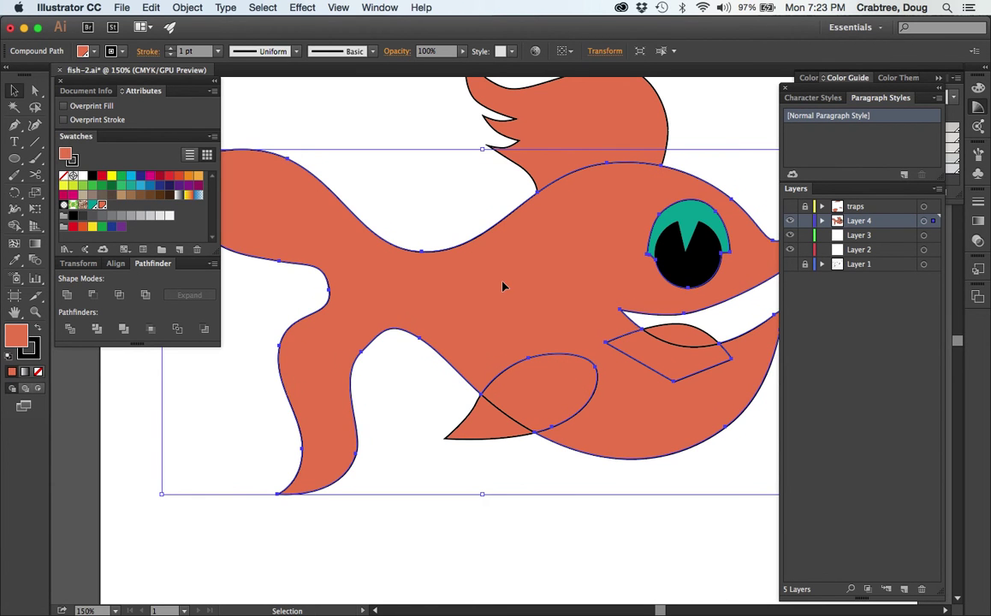
Unite the lower fin ellipse and mouth piece into the body and fill it teal
left_click(537, 400, "shift")
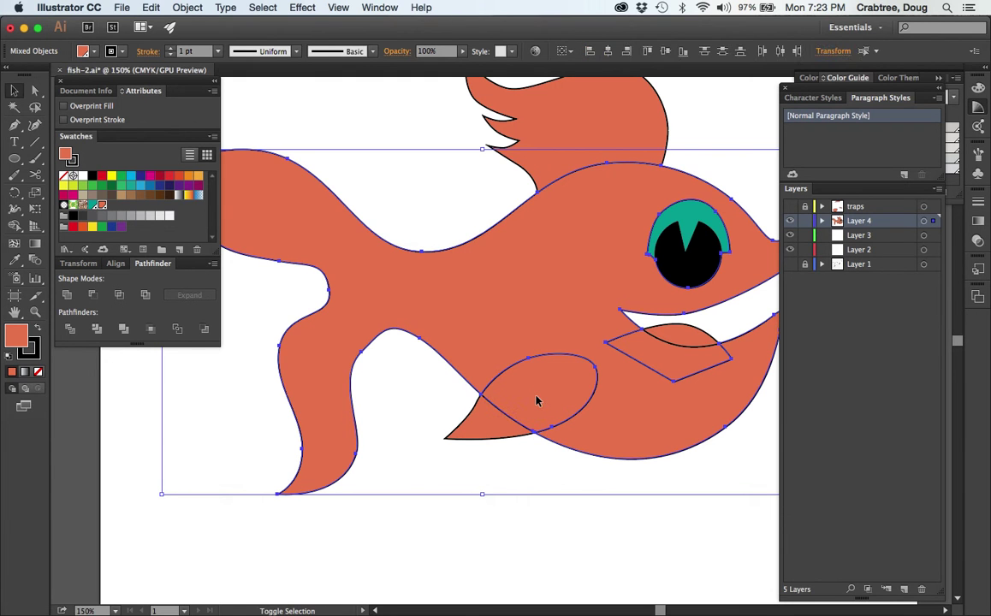
left_click(67, 295)
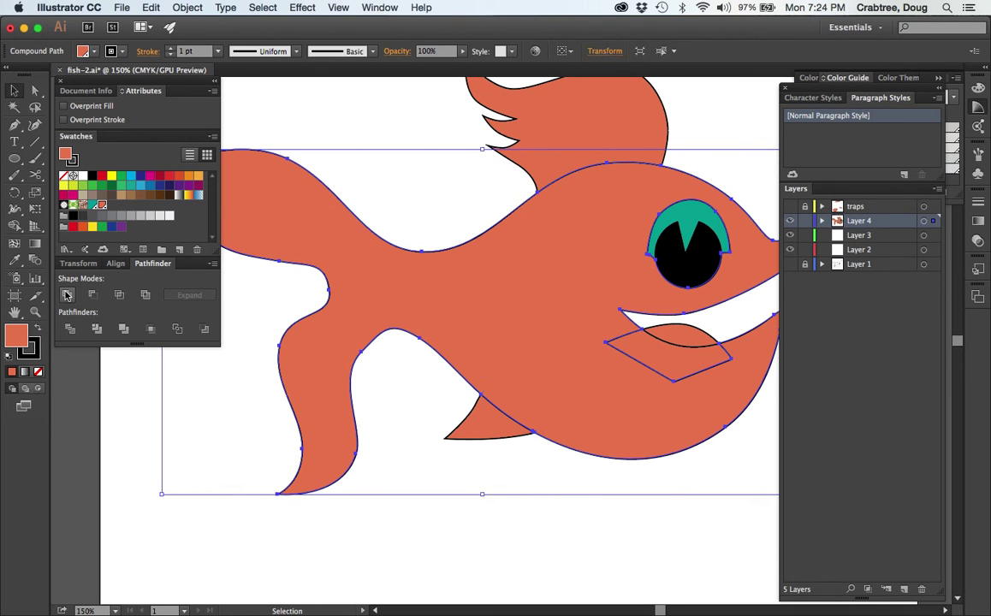
left_click(675, 366, "shift")
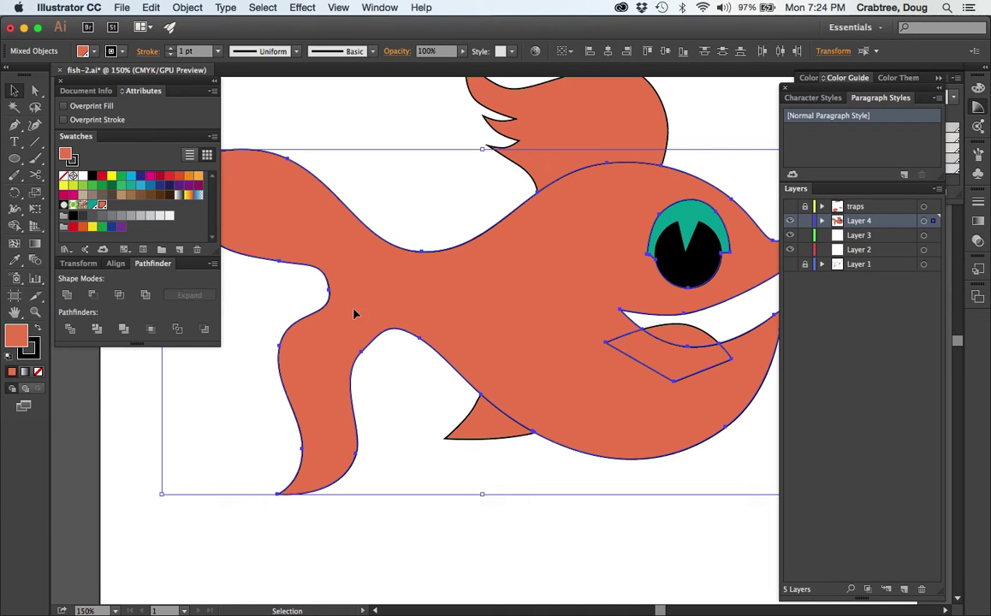
left_click(67, 296)
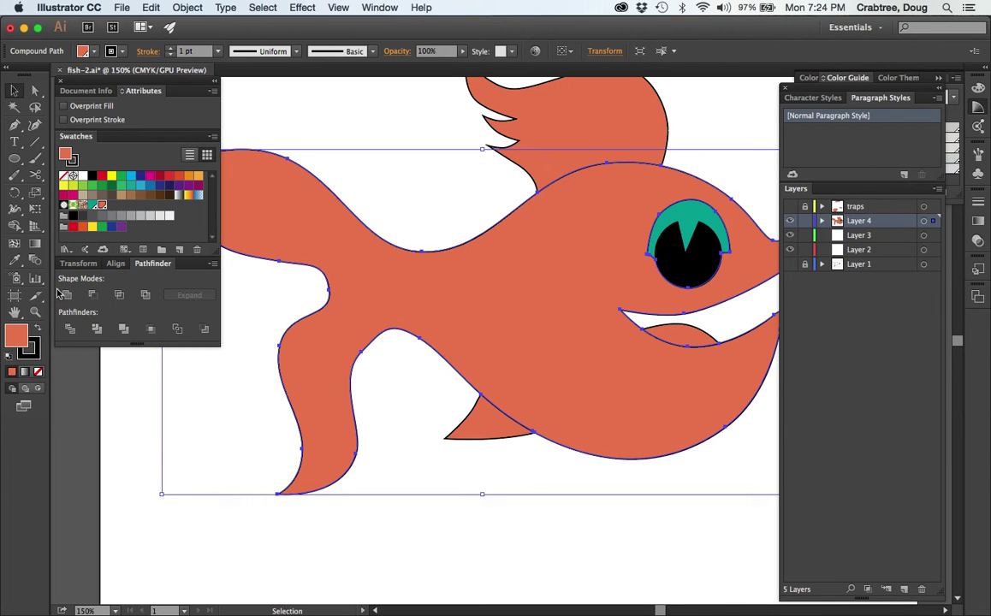
left_click(92, 205)
left_click(397, 114)
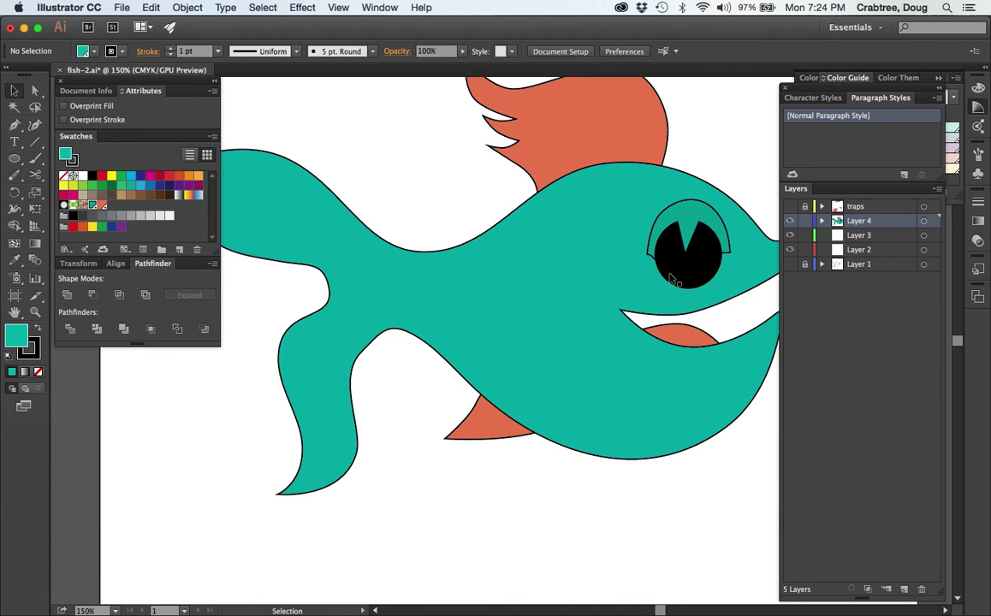
Unite the eyelid curve with the fish body and recolour the merged shape teal
left_click(685, 280)
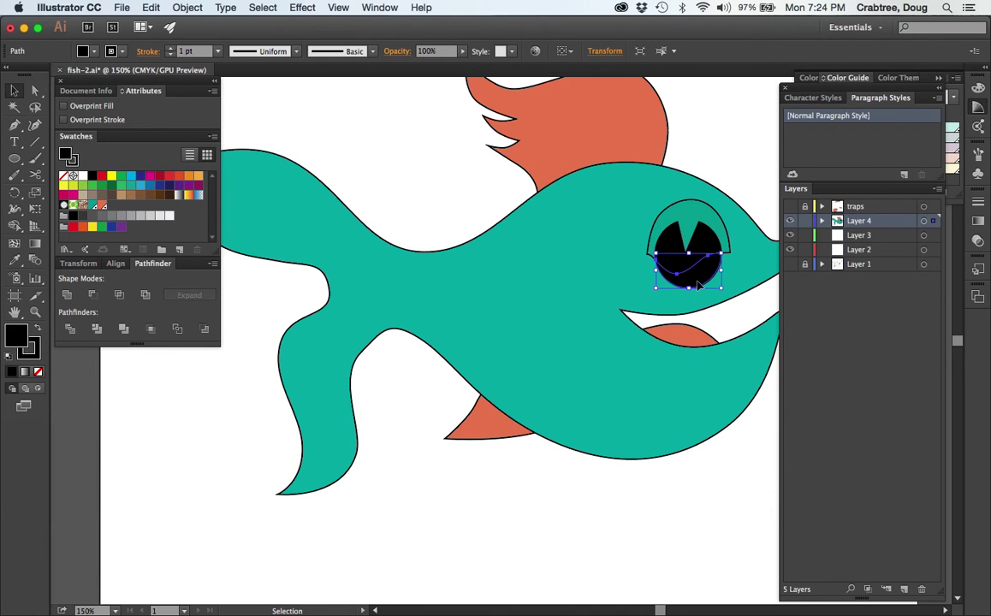
left_click(628, 284, "shift")
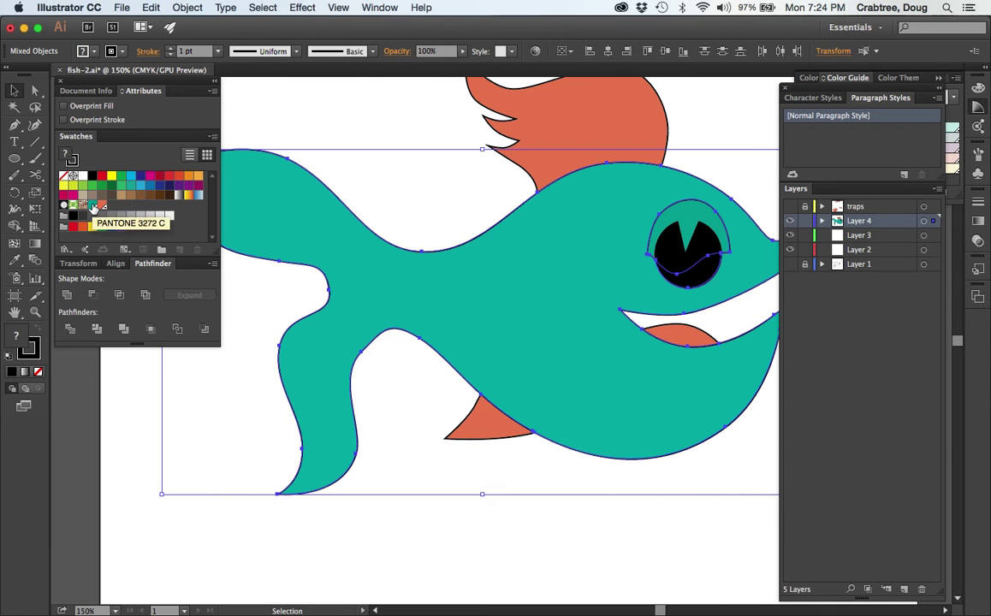
left_click(67, 295)
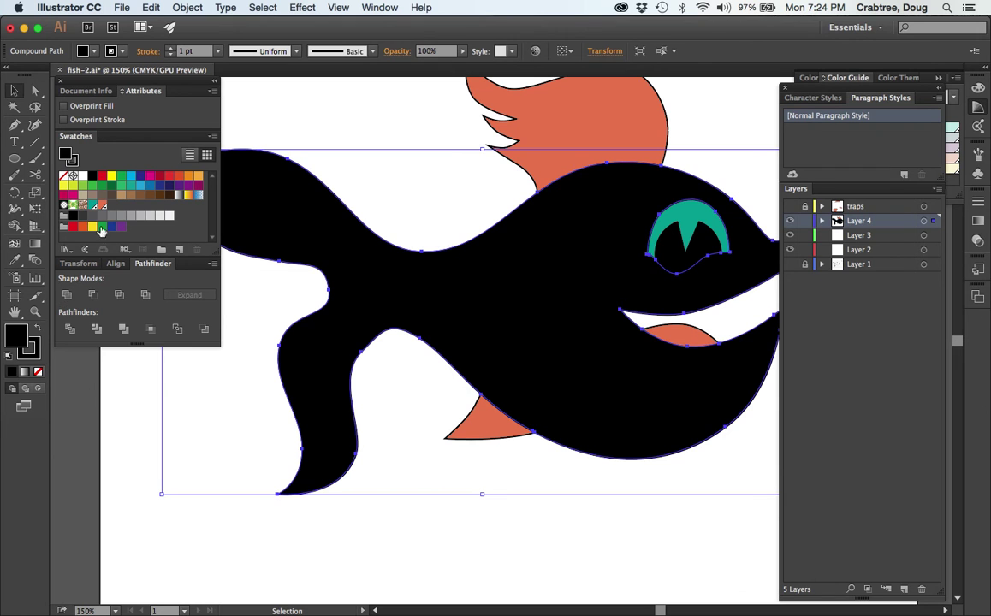
left_click(94, 205)
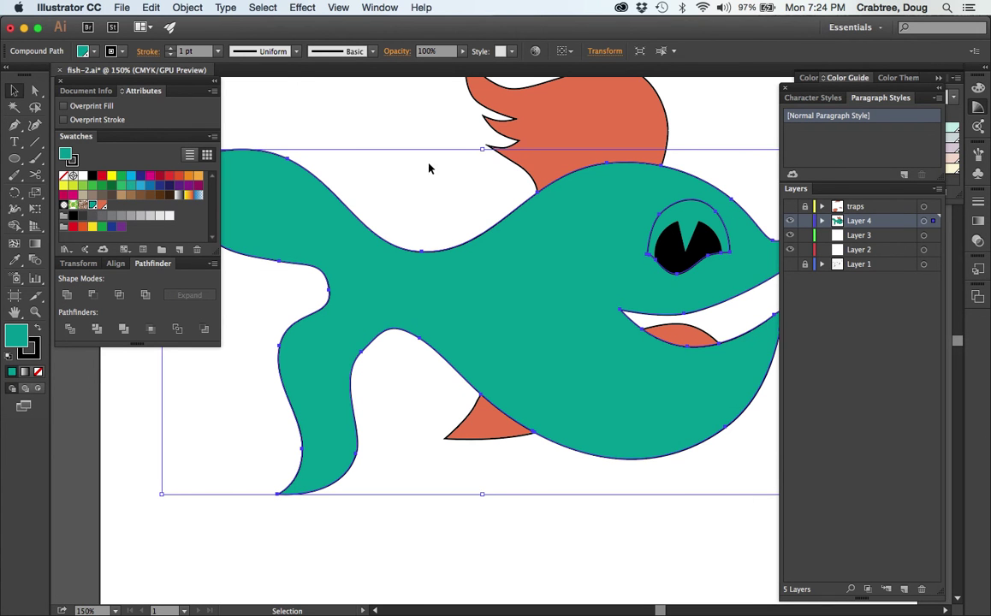
left_click(423, 120)
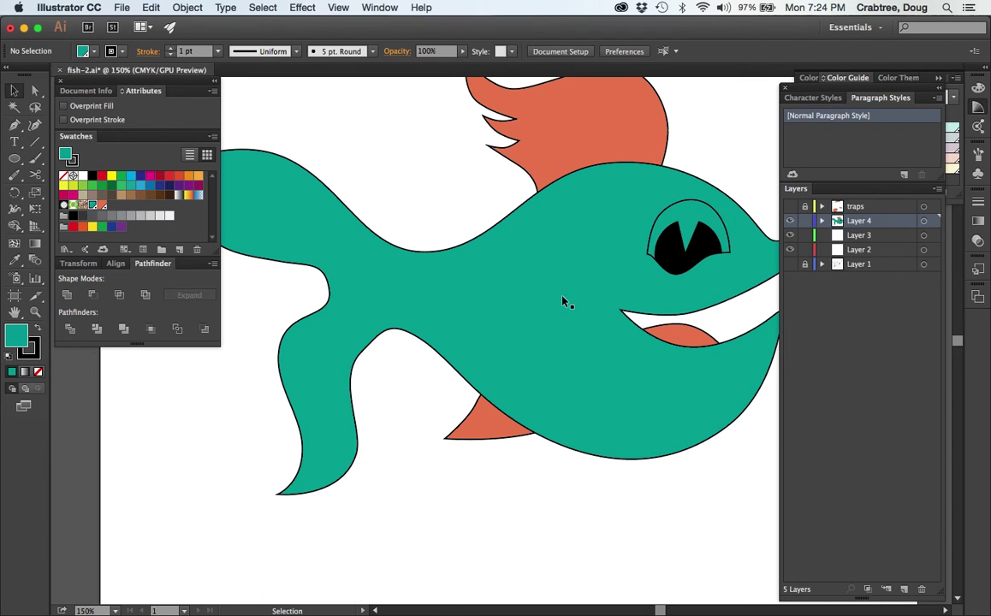
Combine the eye outline and fish body into a compound path
left_click(672, 214)
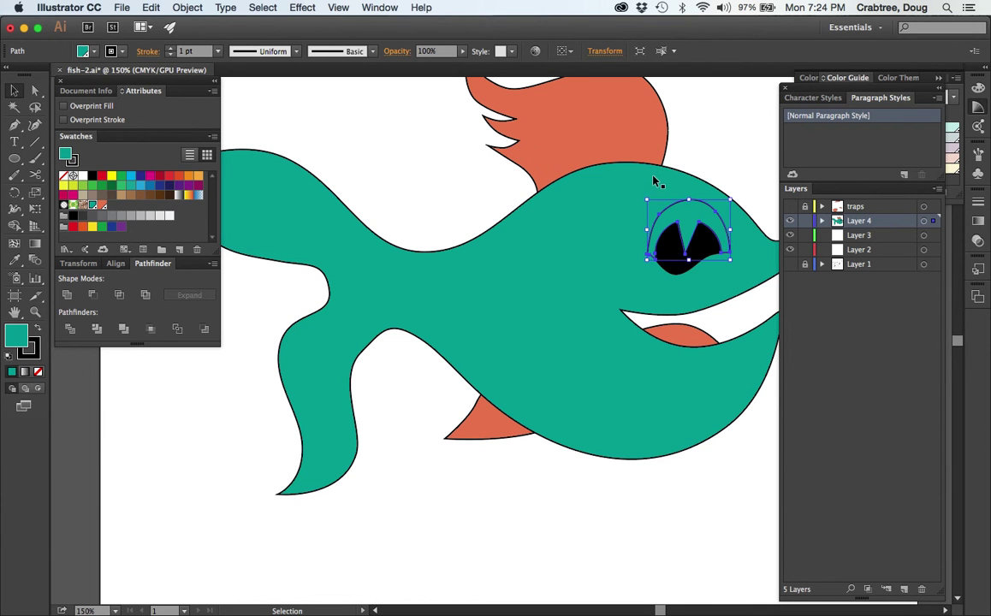
key("shift")
left_click(654, 181, "shift")
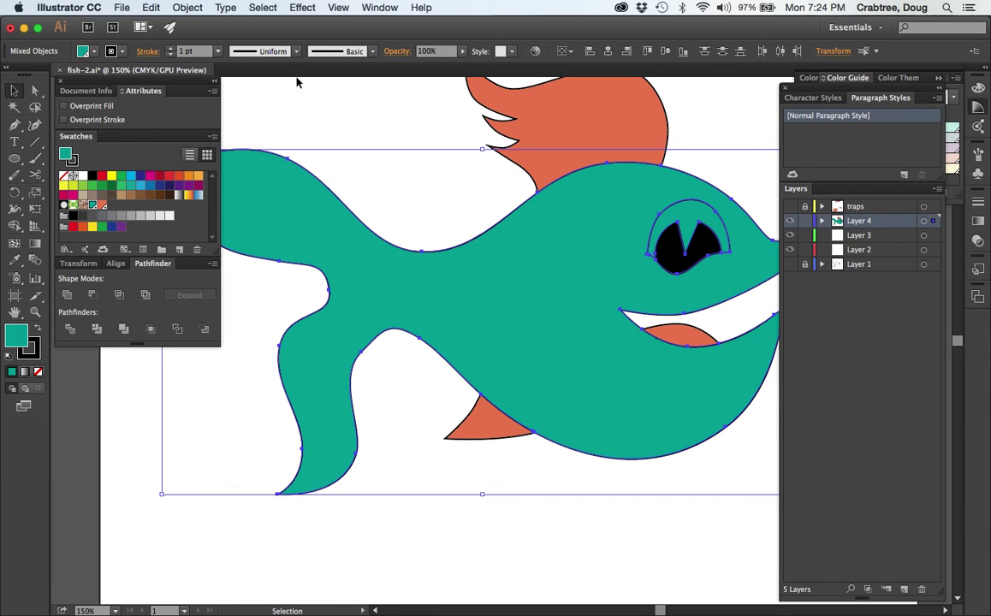
left_click(174, 8)
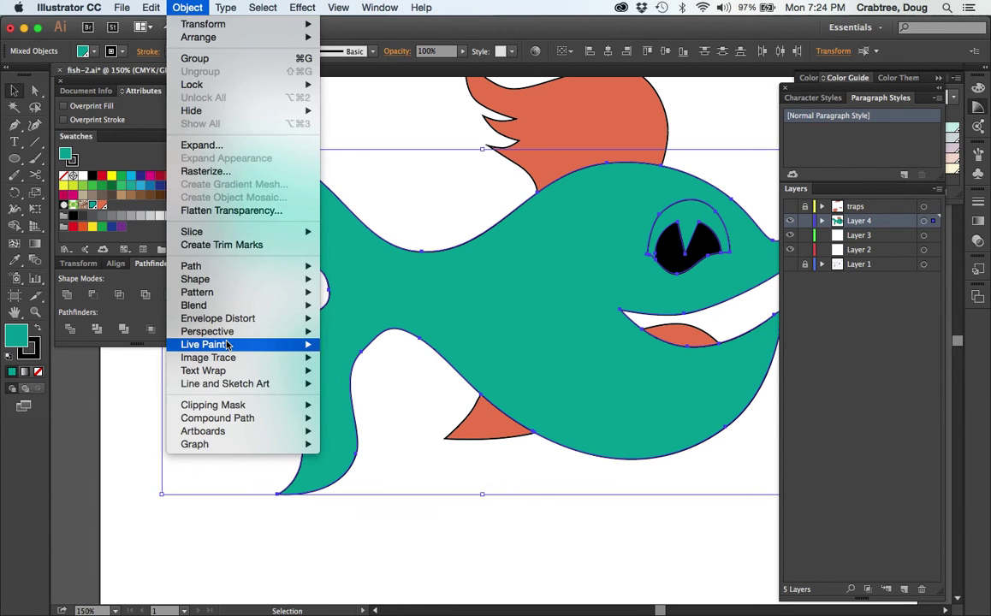
mouse_move(282, 417)
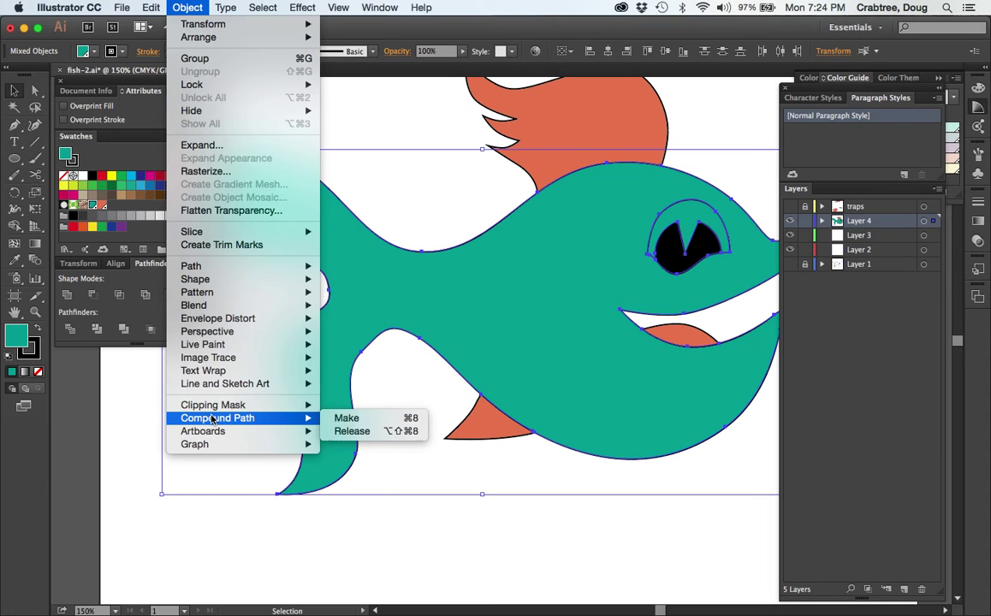
left_click(346, 417)
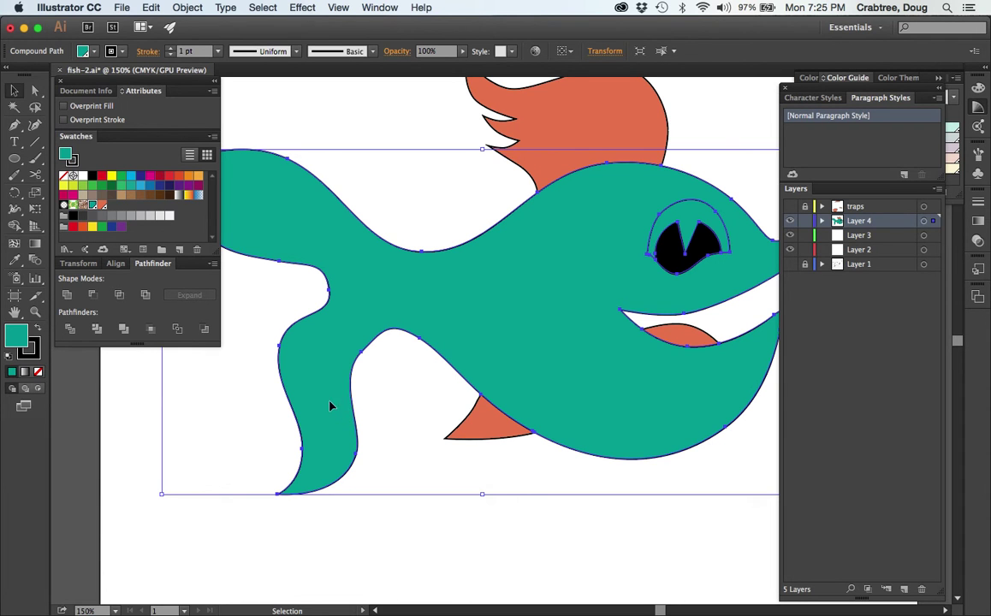
left_click(330, 406)
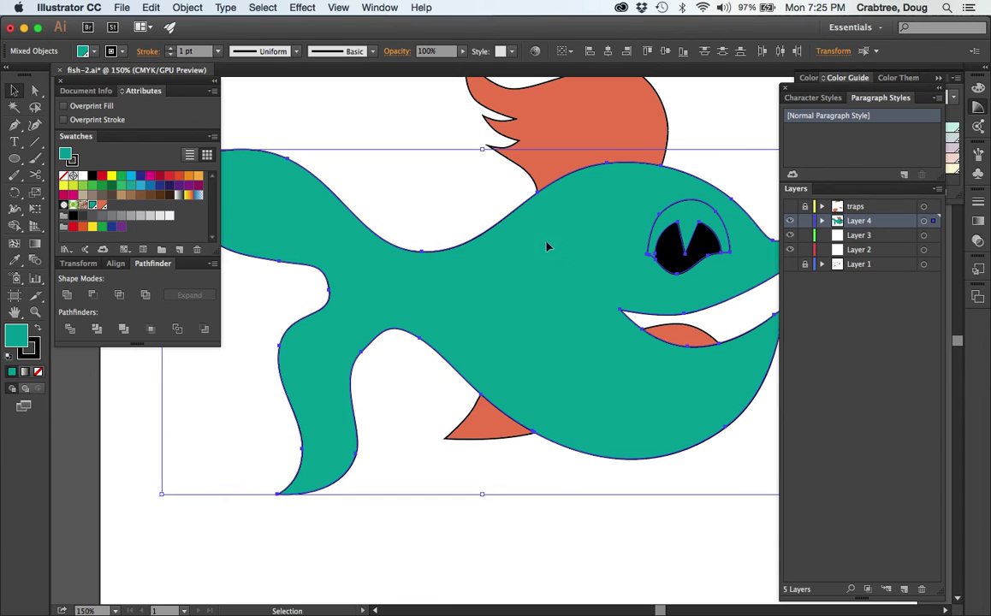
left_click(374, 116)
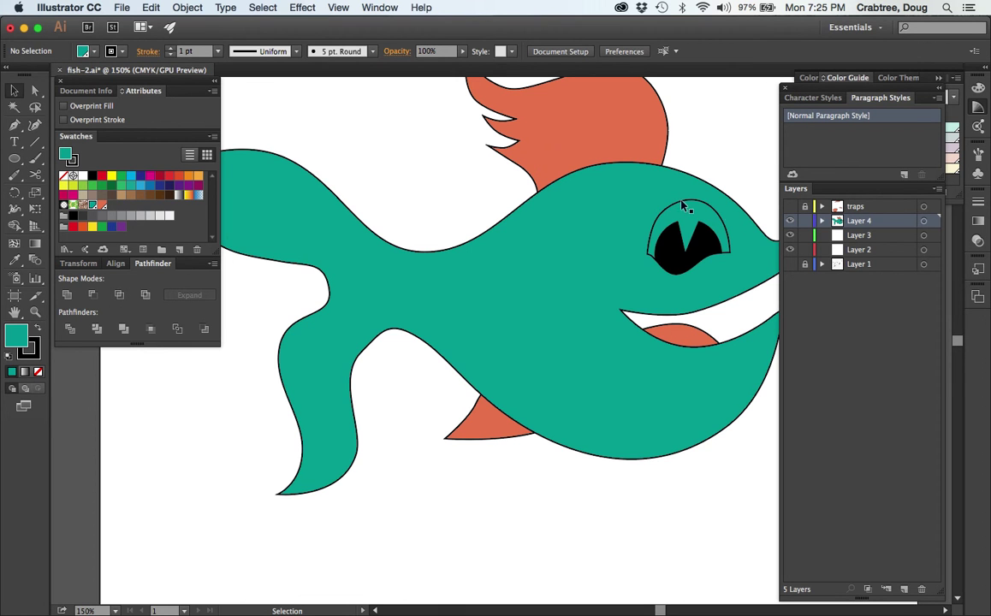
Bring the eye shape to the front and subtract it from the fish body with Minus Front
left_click(650, 183)
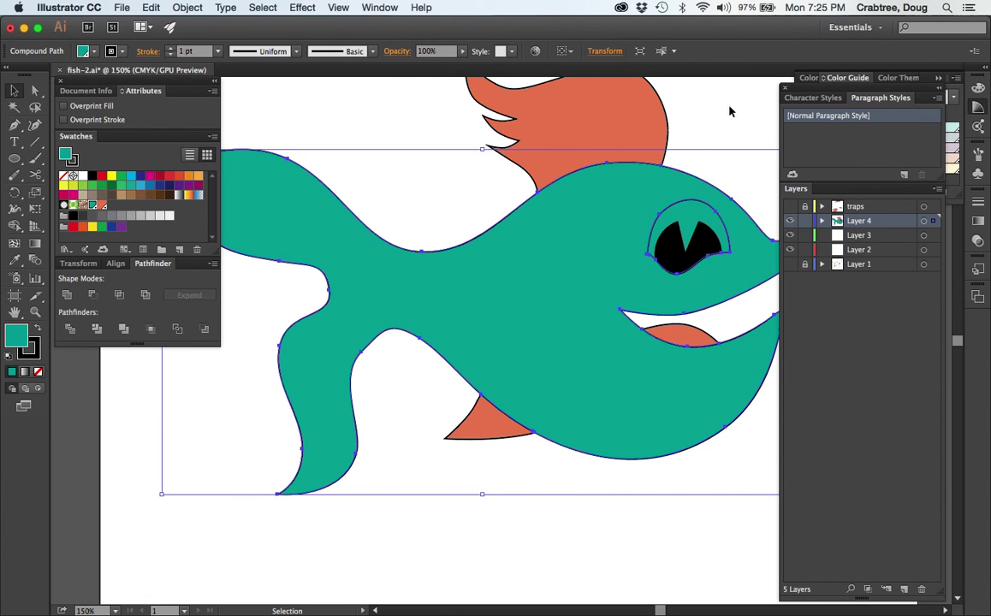
left_click(707, 171)
left_click(693, 212)
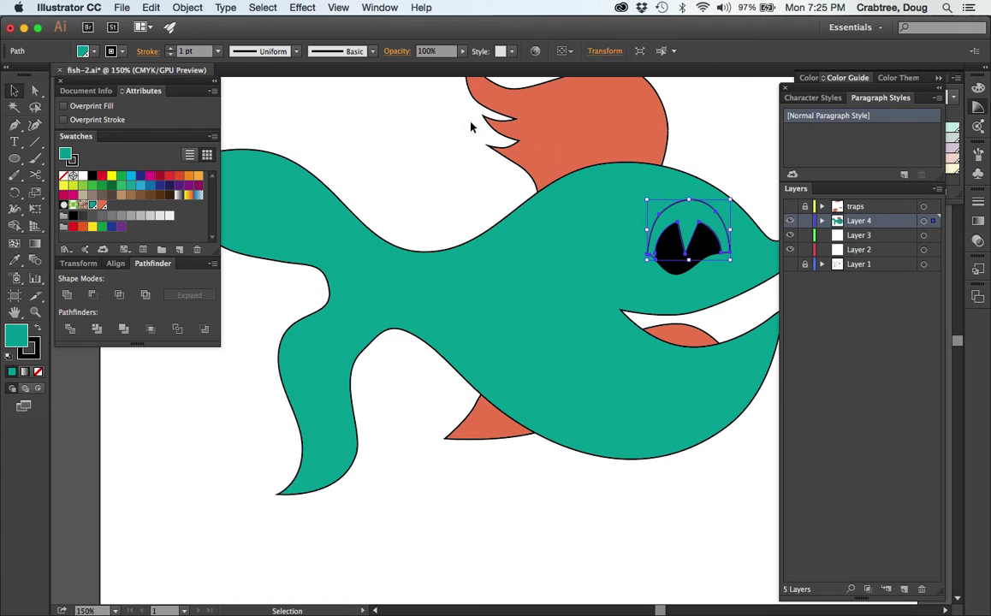
left_click(188, 8)
mouse_move(204, 34)
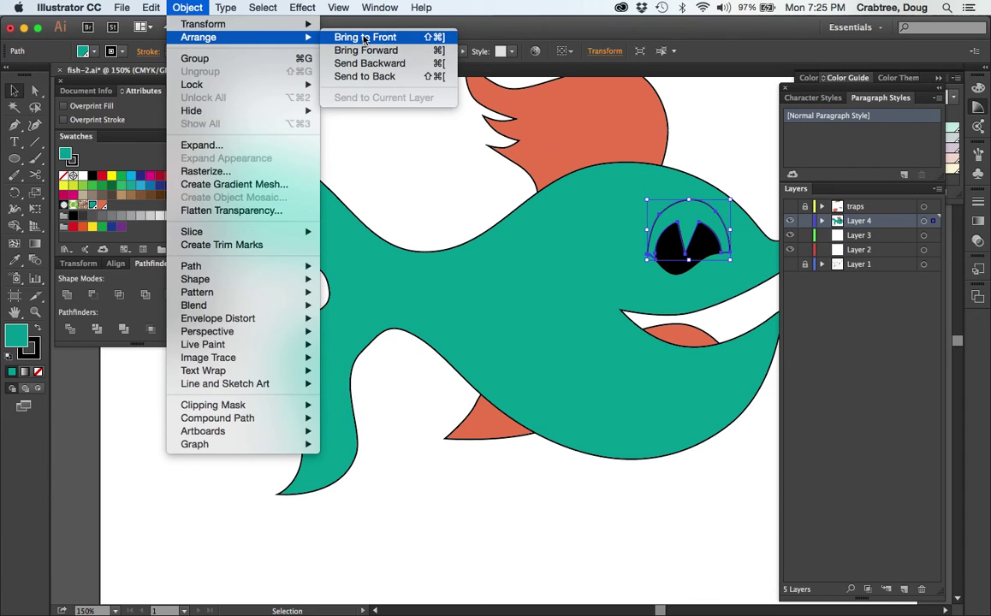
left_click(358, 36)
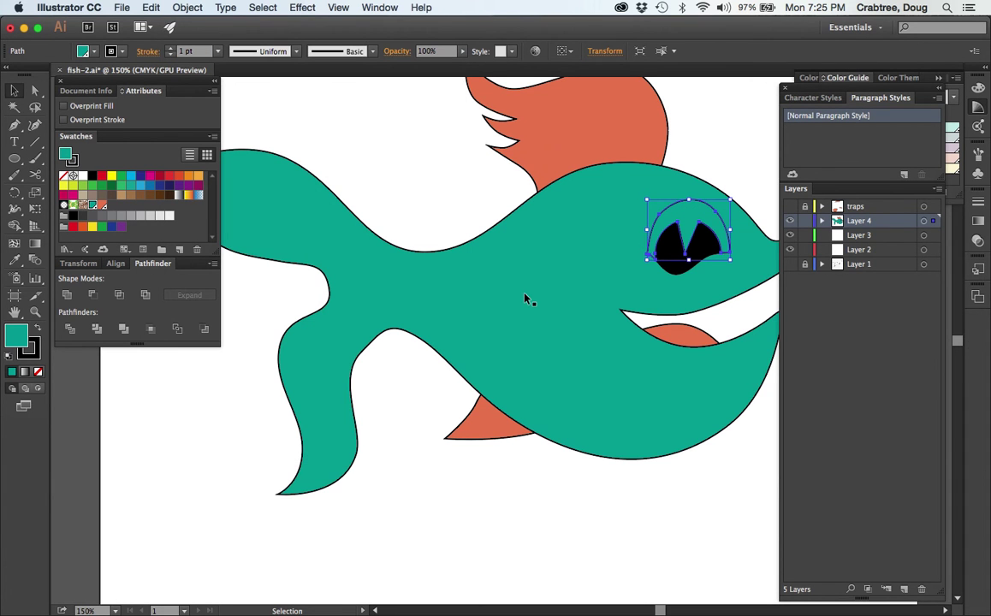
left_click(525, 298, "shift")
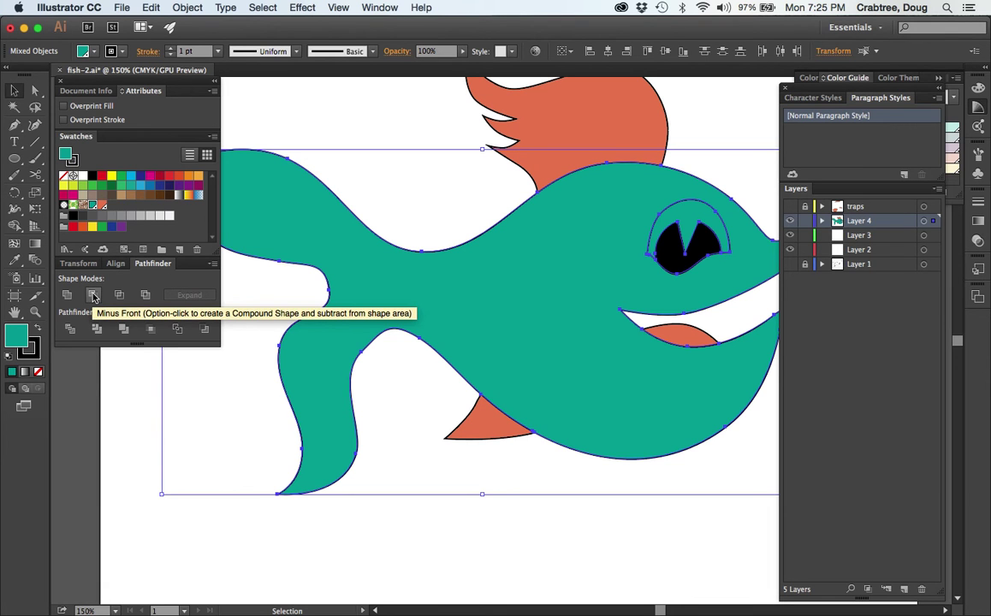
left_click(94, 296)
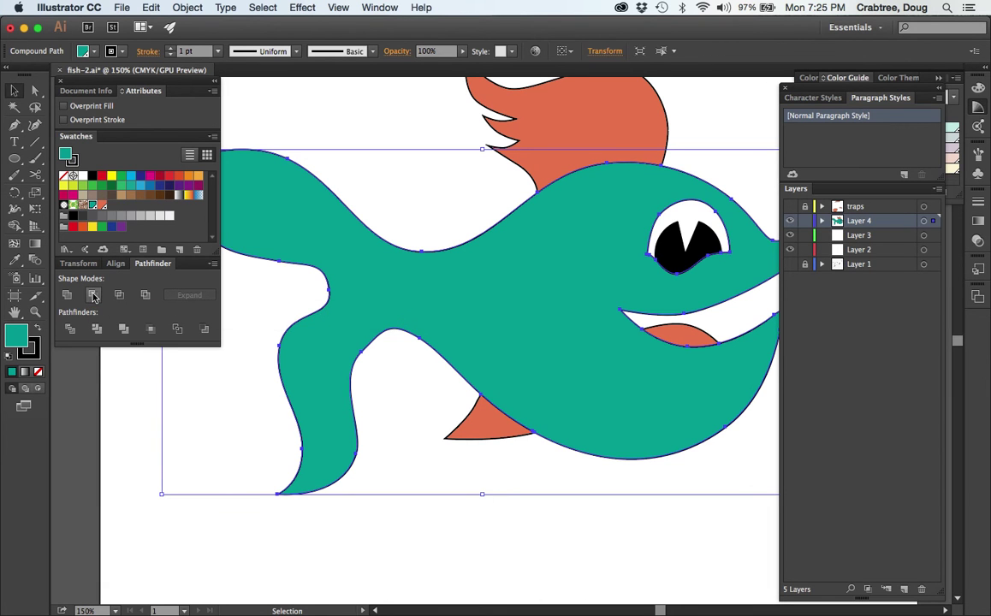
left_click(384, 121)
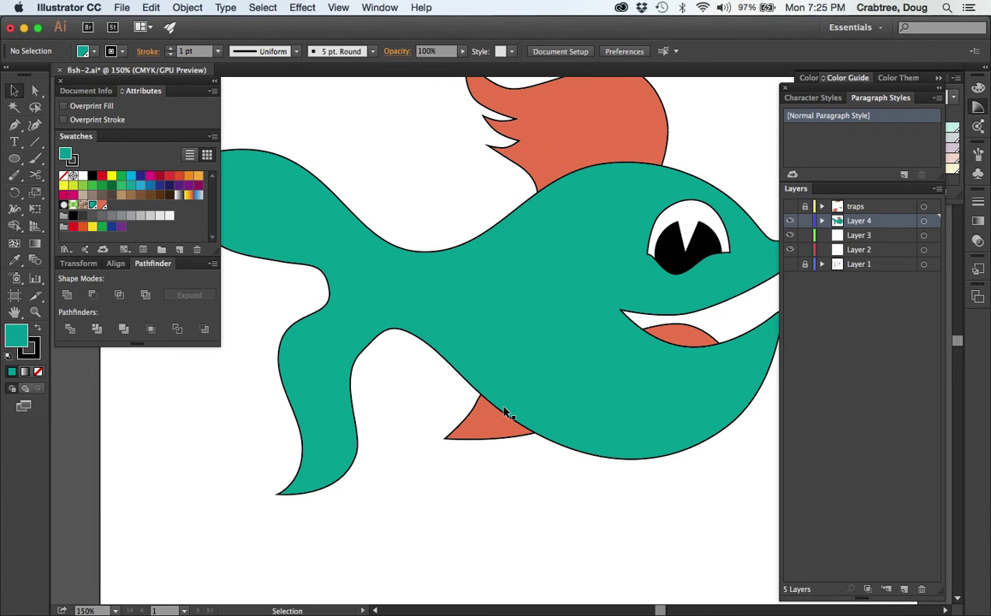
Select the orange lower fin and switch the artwork to Outline view
left_click(495, 427)
left_click(537, 381)
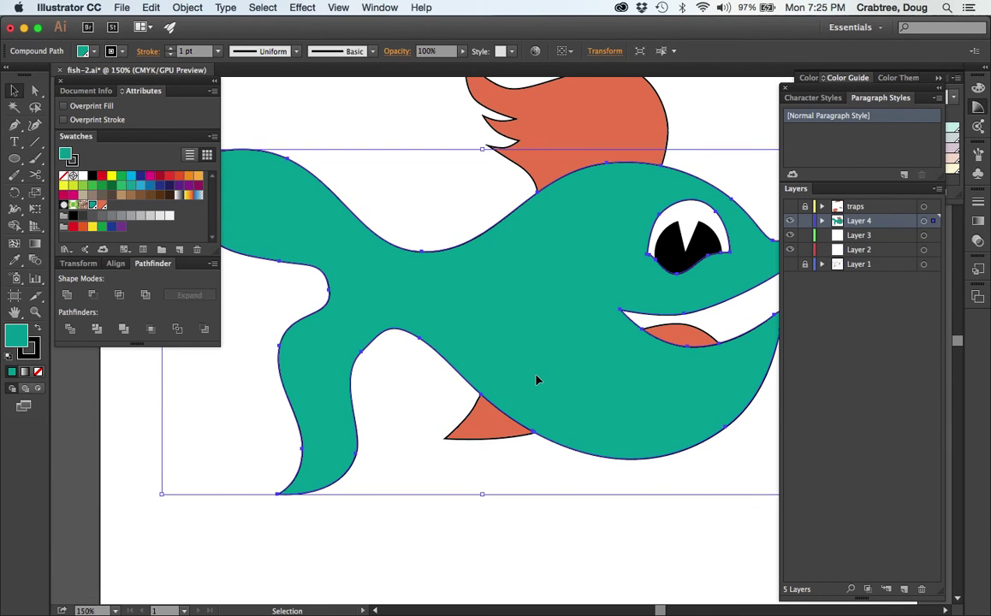
left_click(490, 423)
key("a")
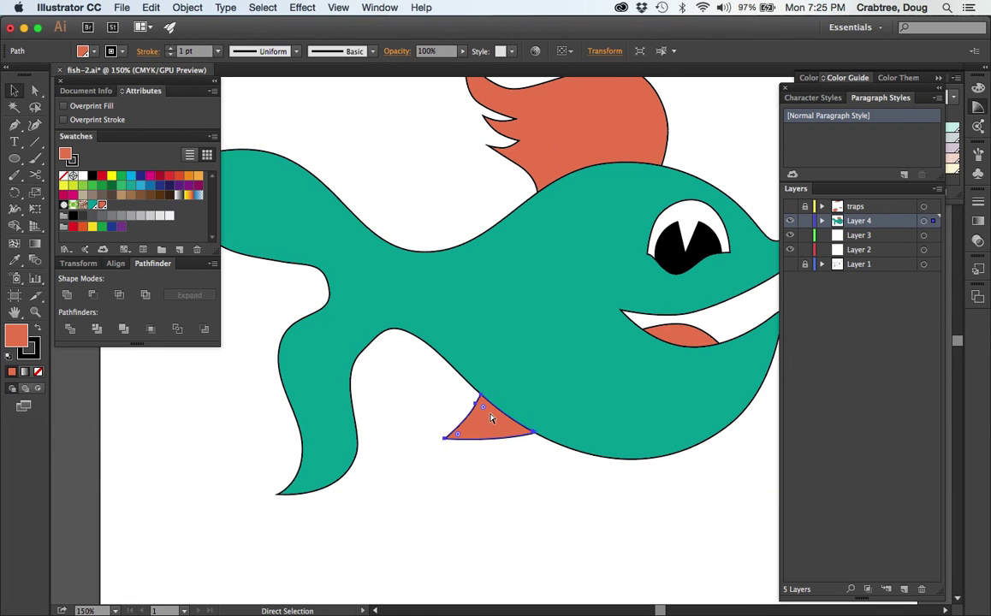
key("super+y")
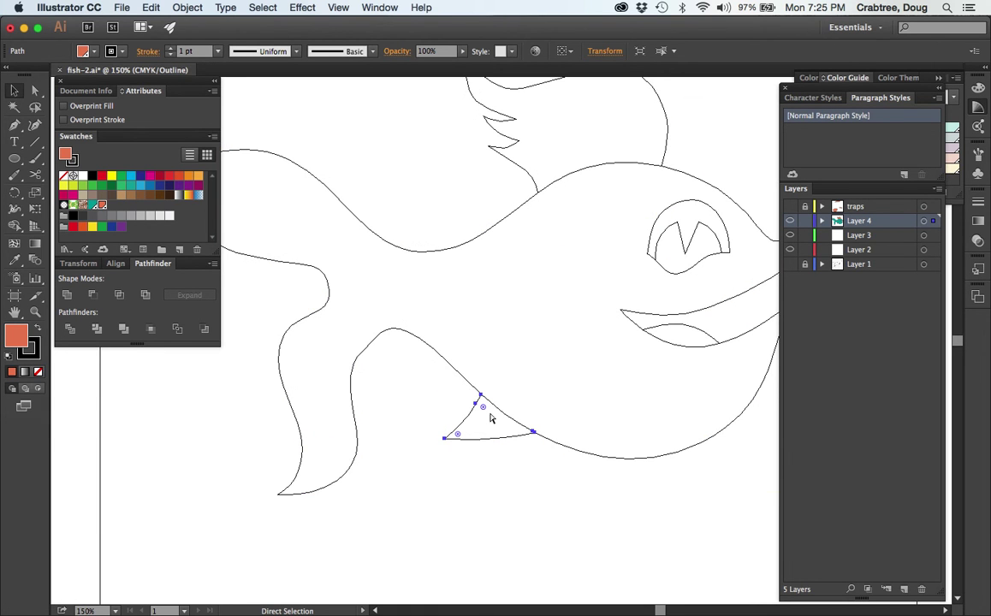
key("v")
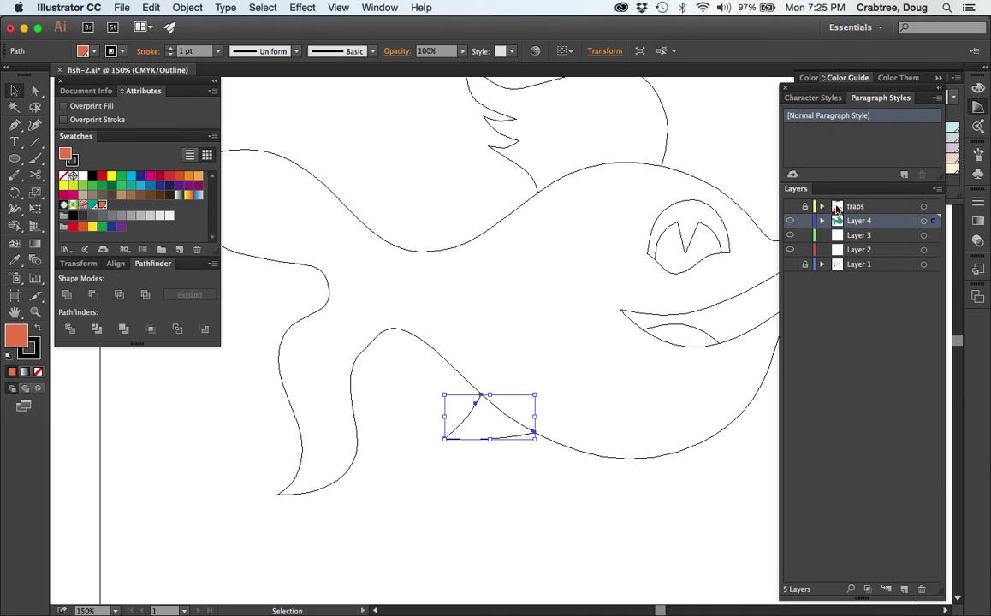
Copy the oval from the traps layer, leaving traps hidden and locked again
left_click(790, 206)
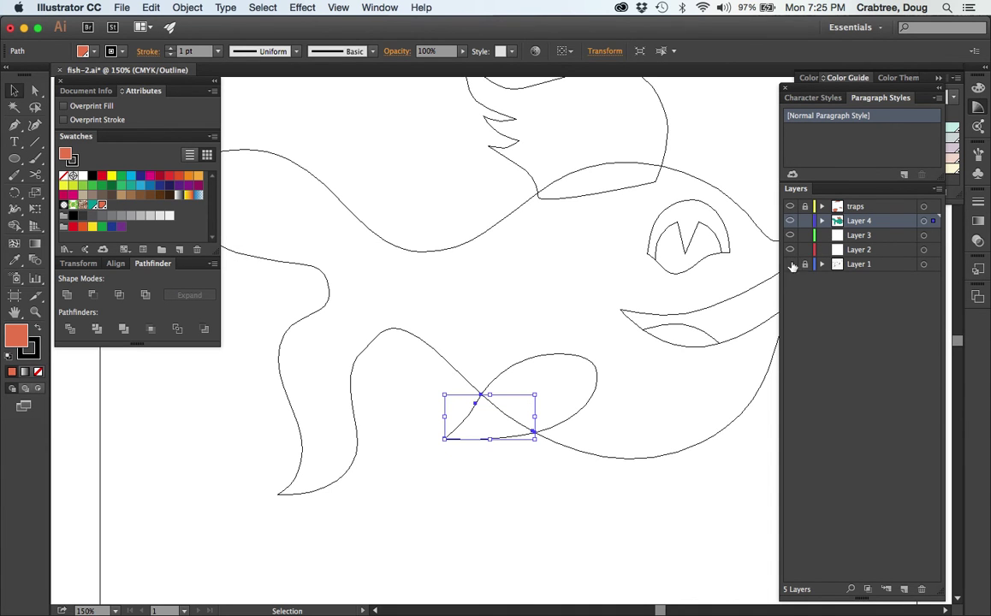
left_click(549, 489)
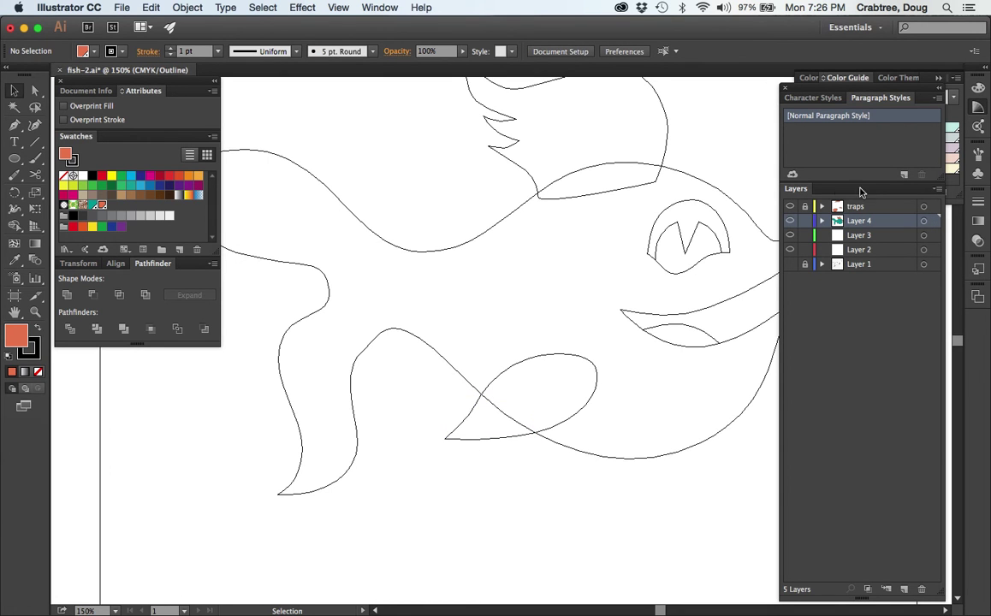
left_click(805, 208)
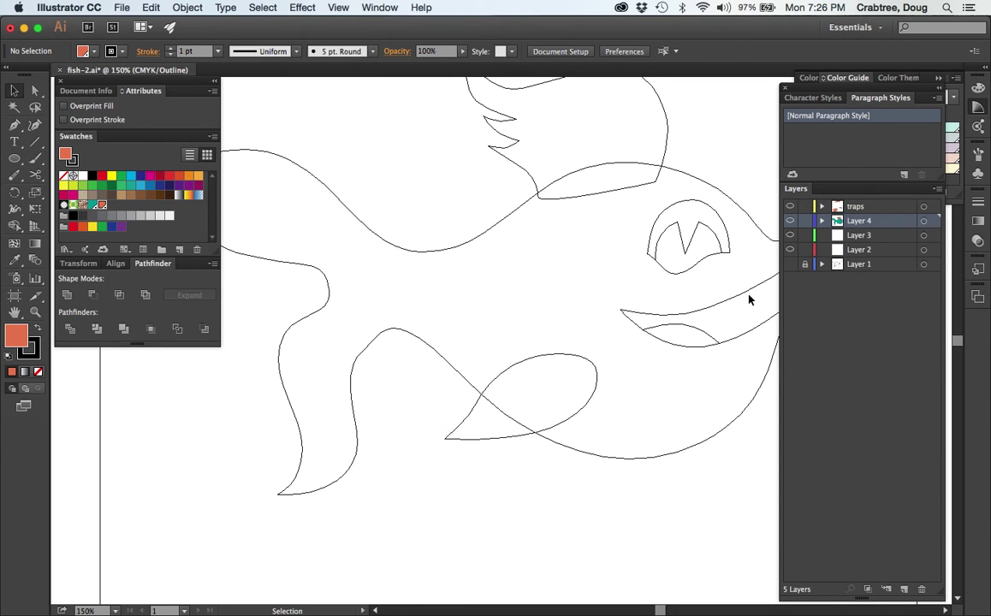
left_click(567, 424)
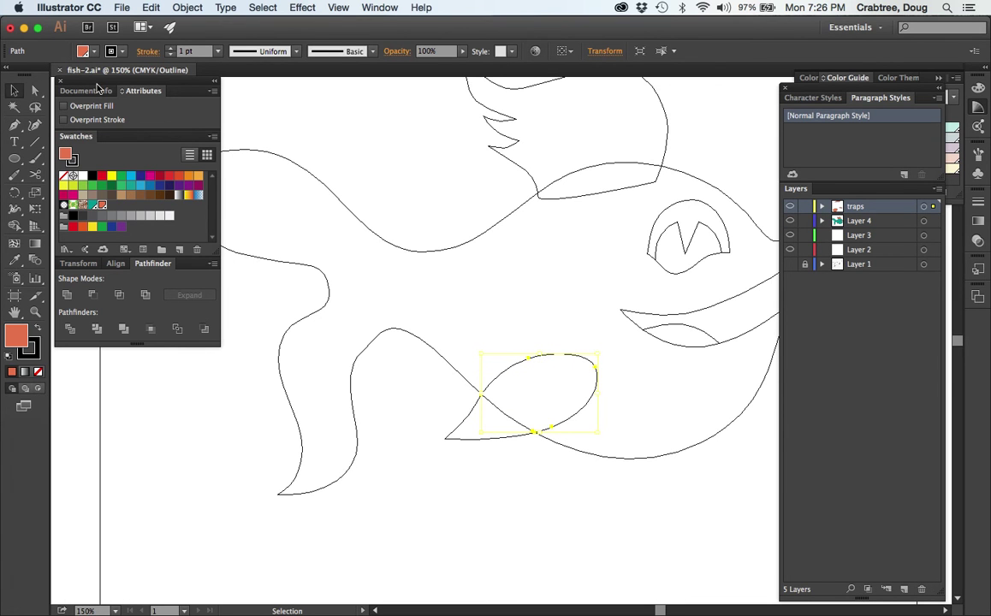
left_click(150, 8)
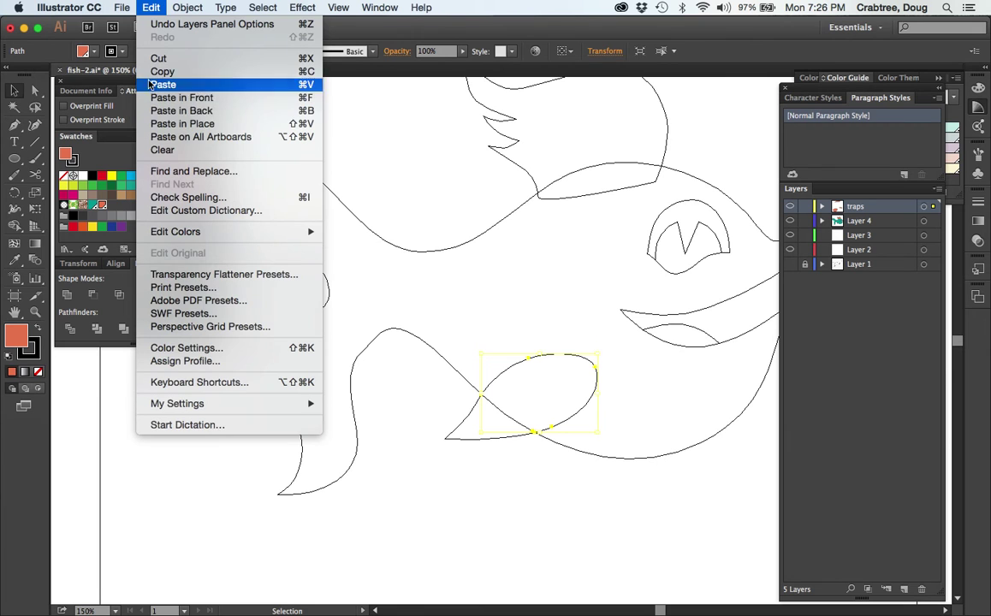
left_click(156, 73)
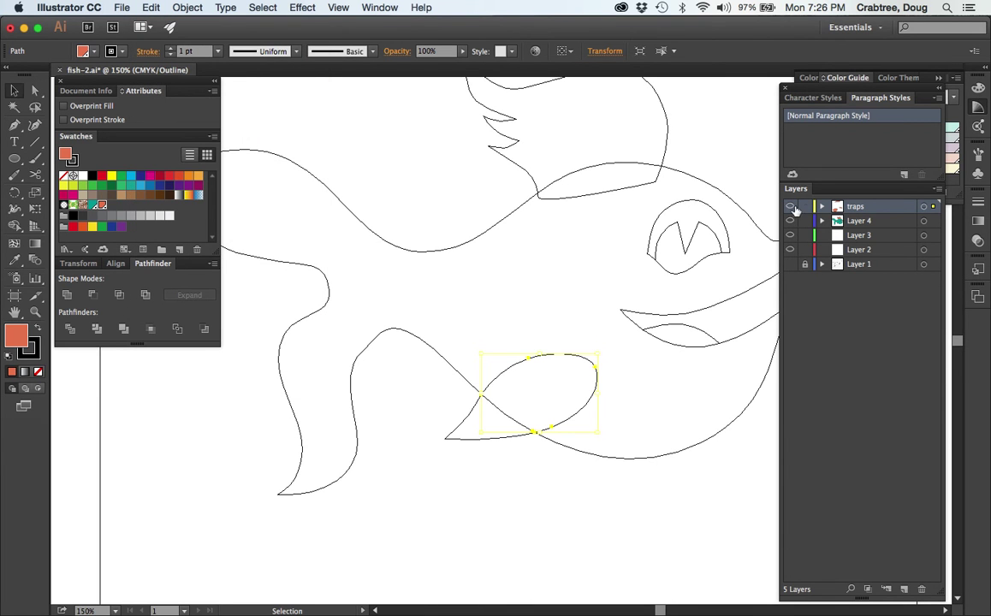
left_click(802, 207)
left_click(789, 207)
Paste the oval in place on Layer 4
left_click(877, 221)
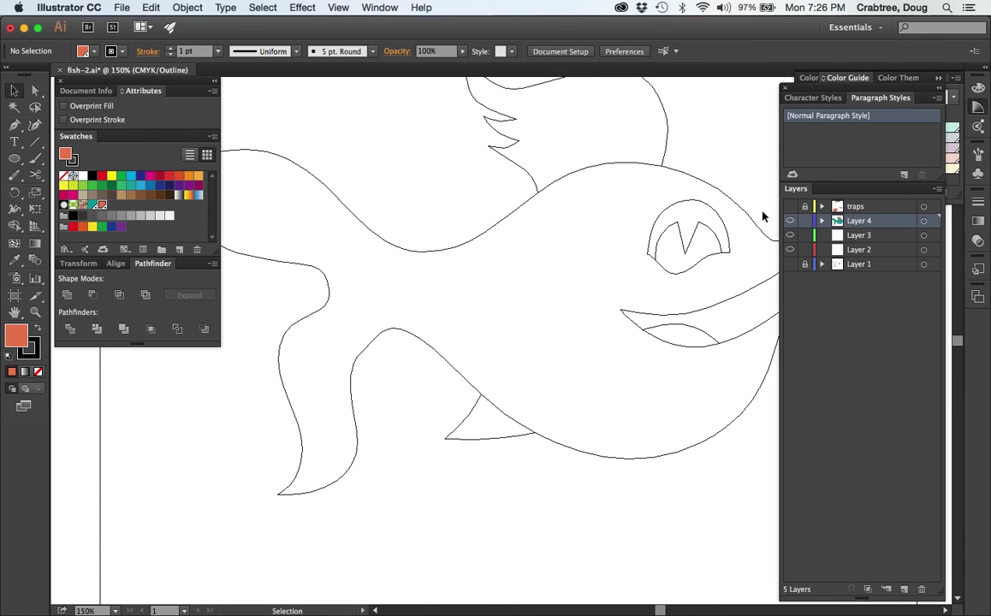
left_click(119, 7)
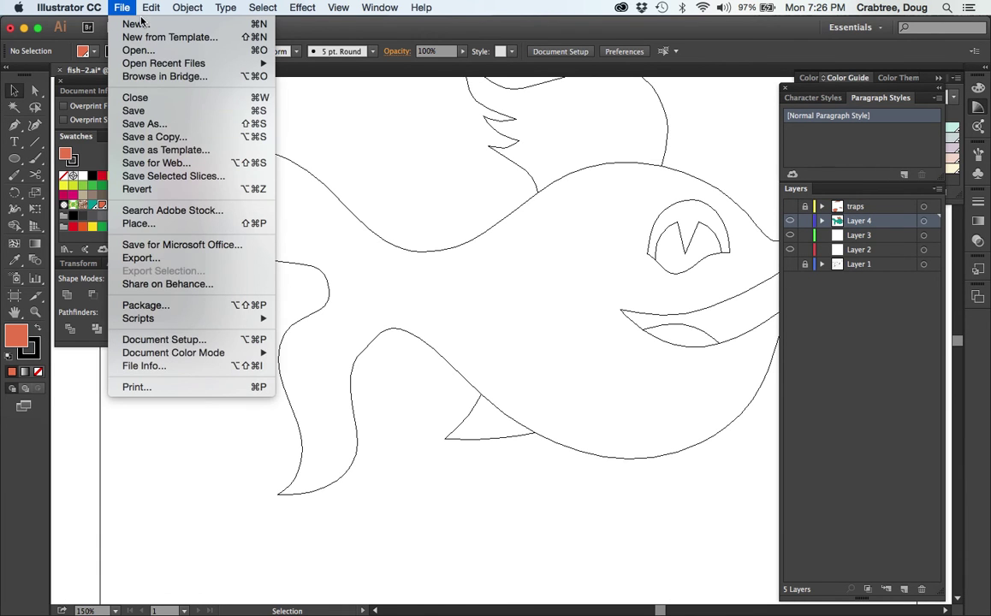
mouse_move(143, 7)
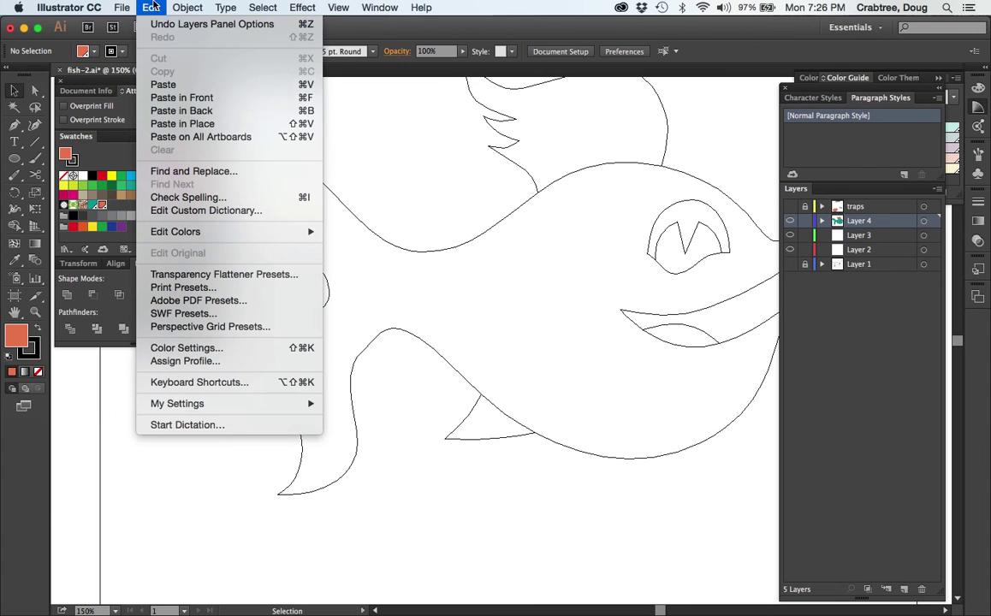
left_click(185, 101)
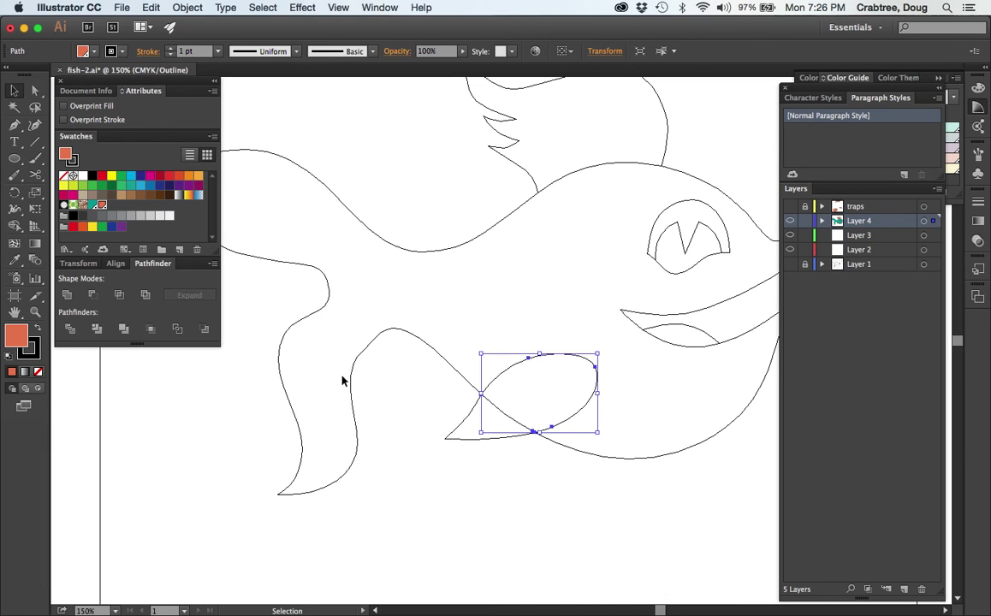
Unite the pasted oval with the lower fin into one shape
left_click(462, 440, "shift")
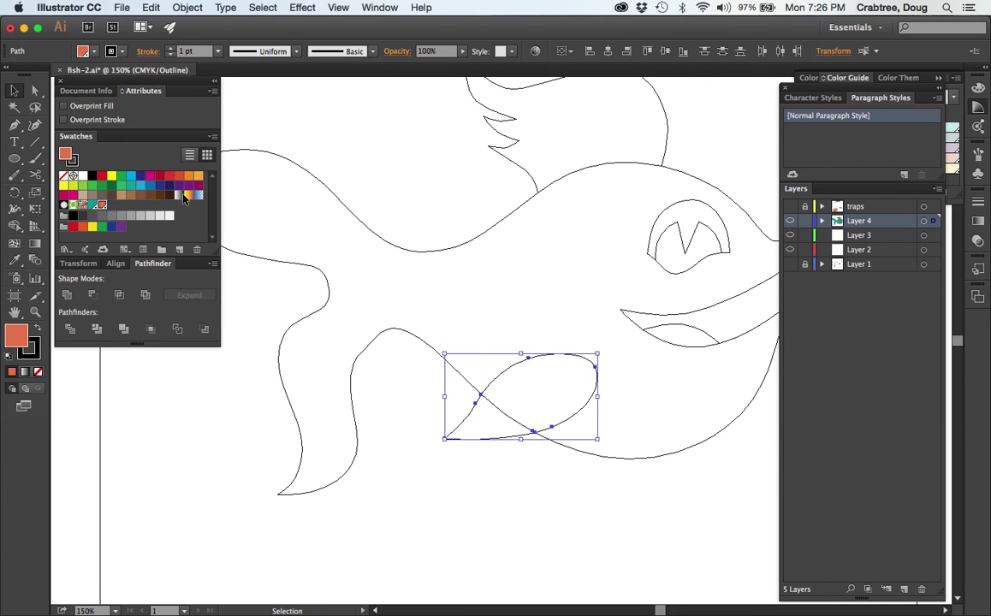
left_click(67, 296)
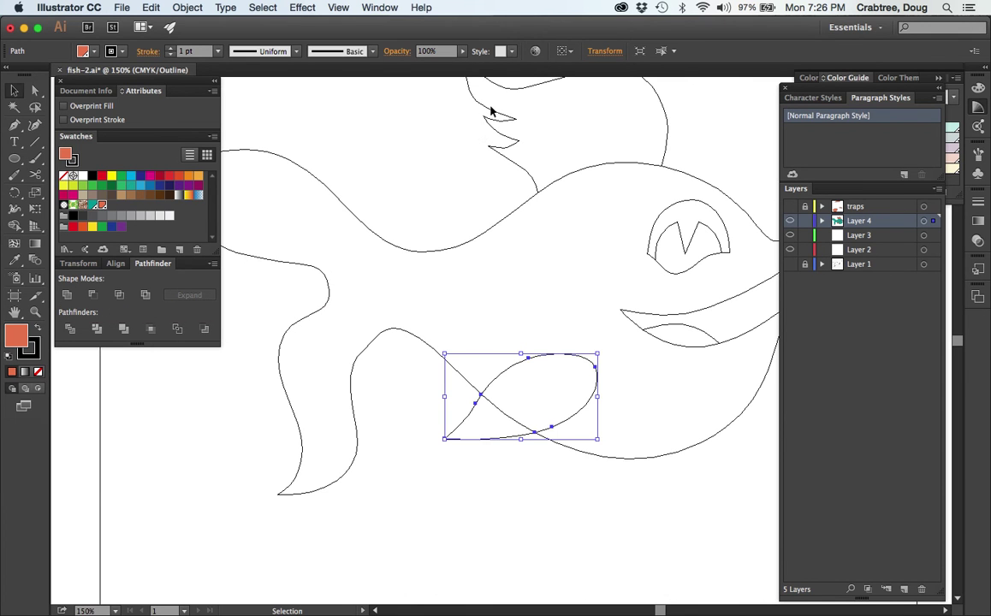
left_click(513, 478)
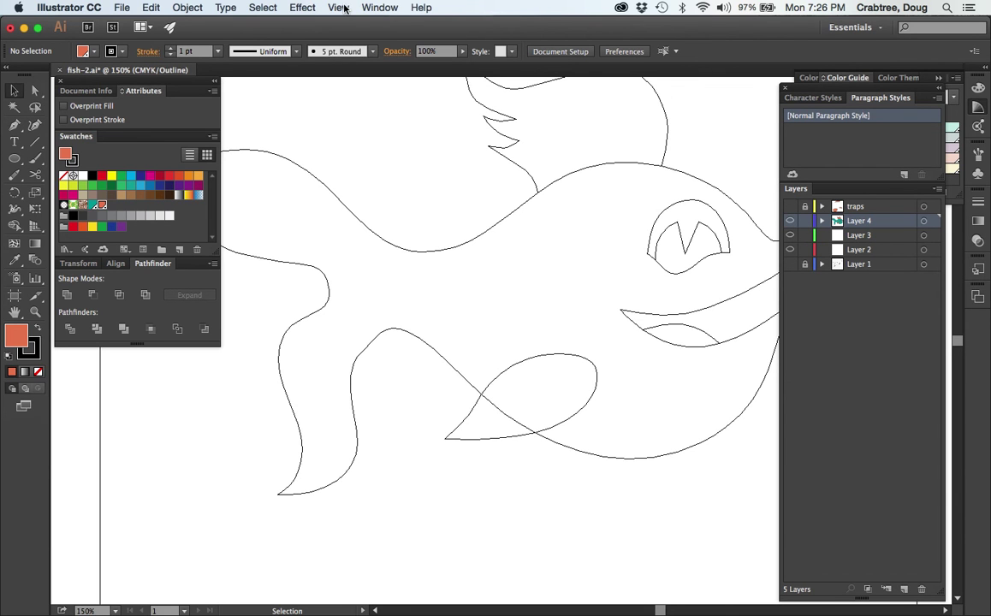
Return to full-colour Preview and check the lower fin inside Layer 4
key("super+y")
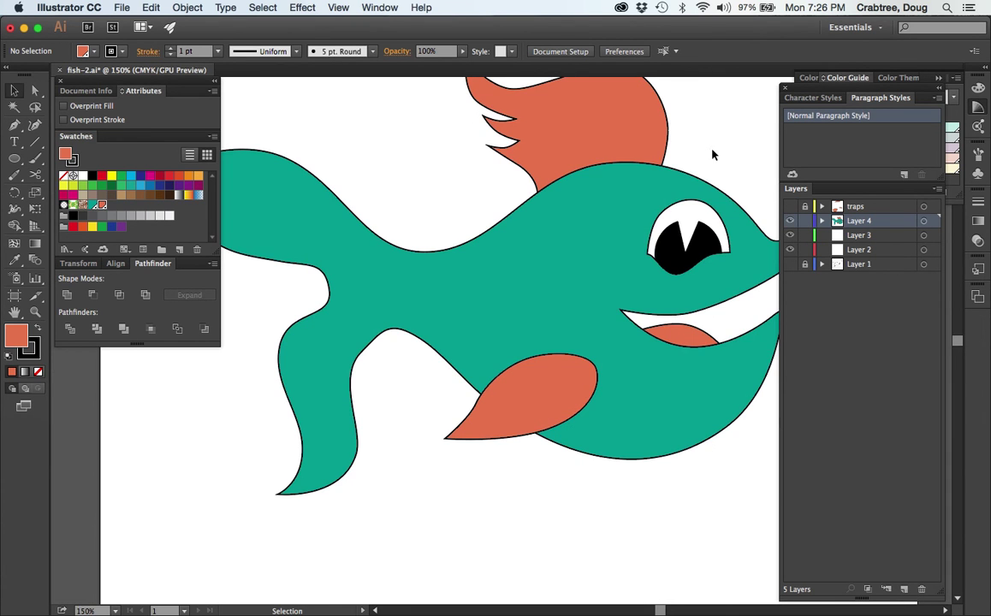
left_click(536, 378)
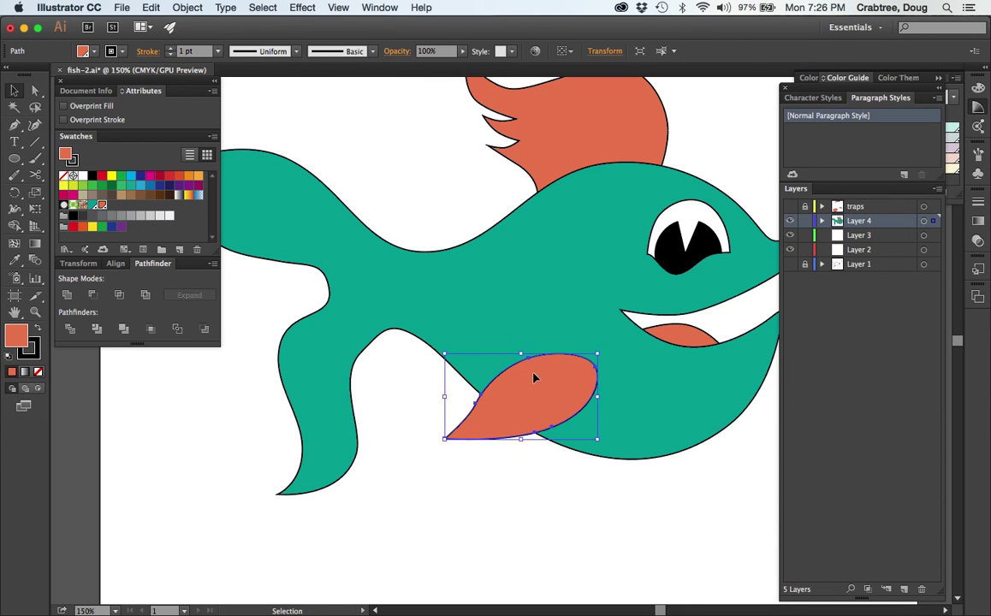
left_click(821, 221)
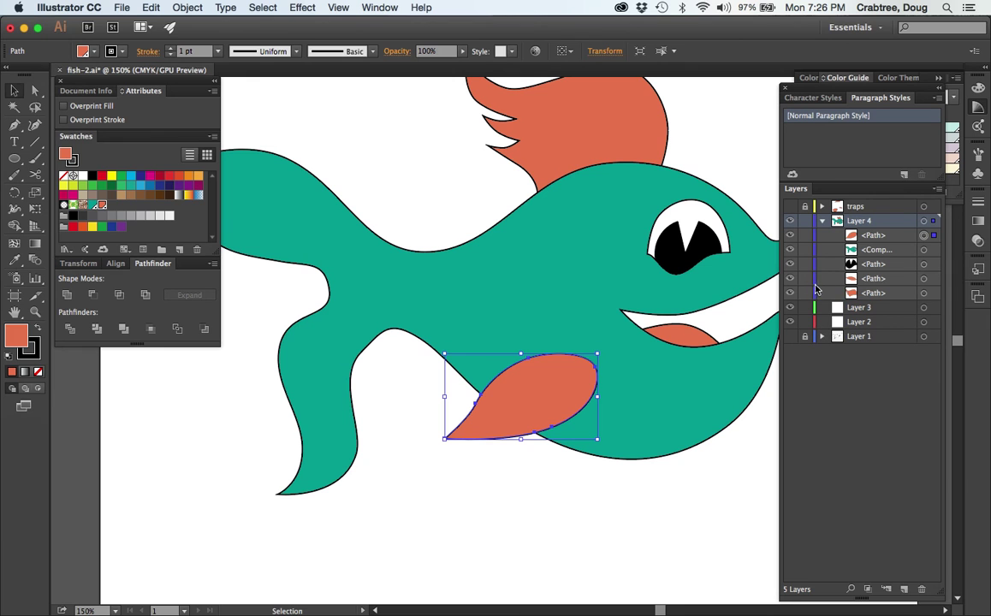
left_click(790, 235)
left_click(789, 235)
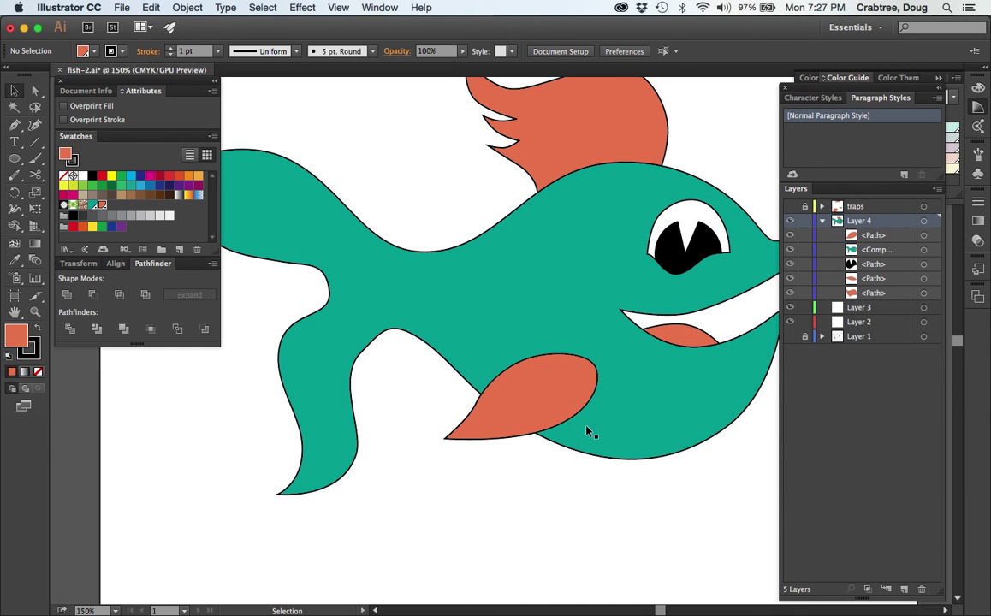
Divide the teal body and lower fin where they overlap, then ungroup the pieces
left_click(557, 398)
left_click(641, 416, "shift")
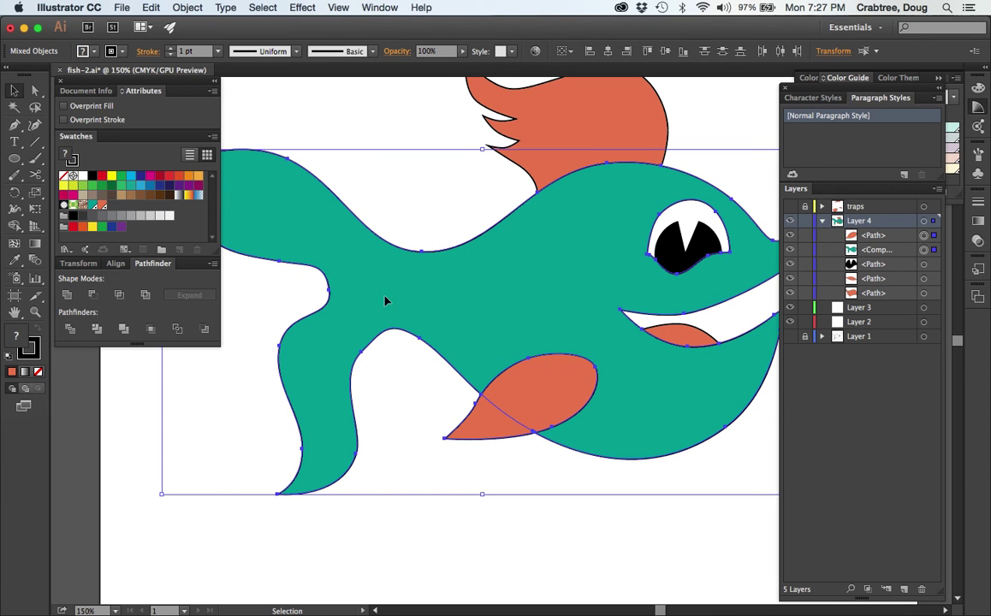
left_click(71, 329)
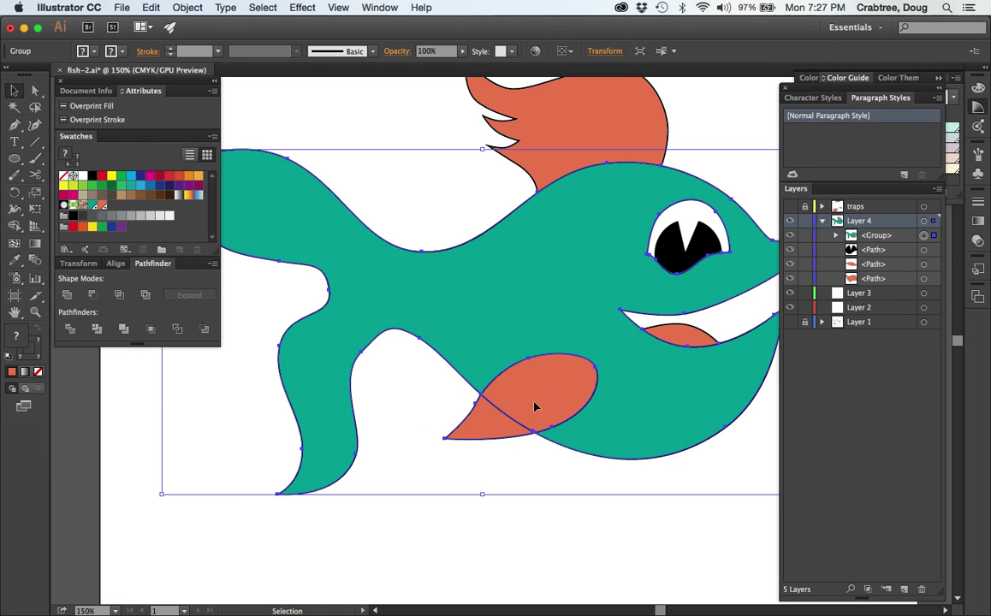
left_click(180, 7)
left_click(199, 71)
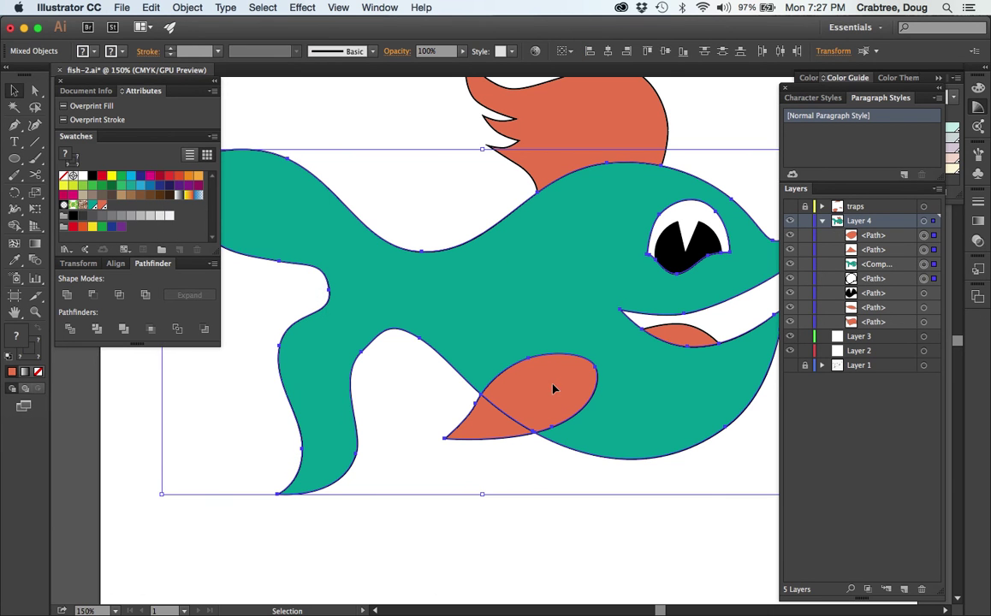
left_click(507, 480)
Unite the two orange fin pieces, then check the hole against the traps layer
left_click(492, 428)
left_click(468, 436, "shift")
left_click(67, 294)
left_click(790, 235)
left_click(789, 235)
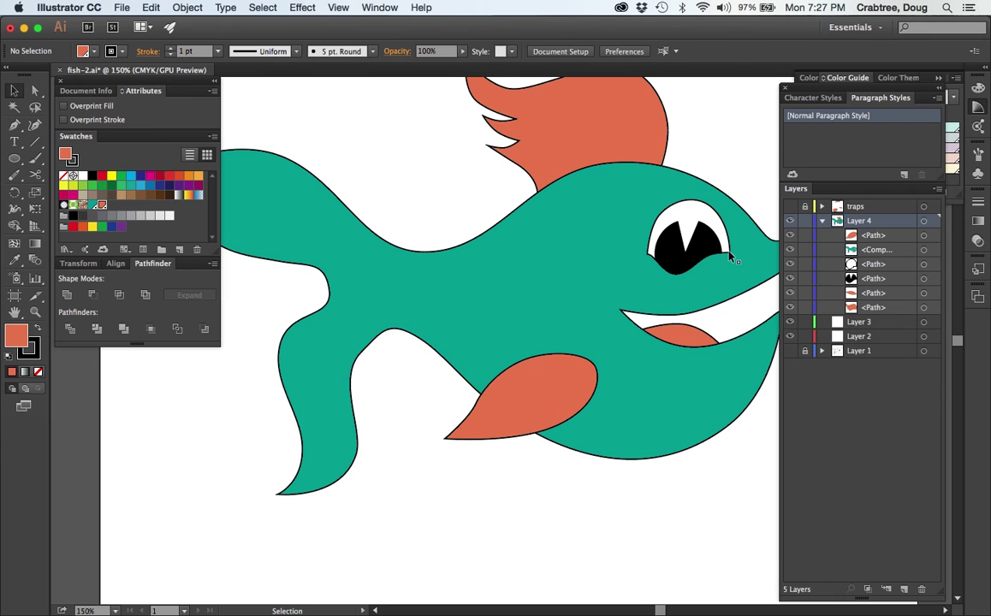
left_click(790, 206)
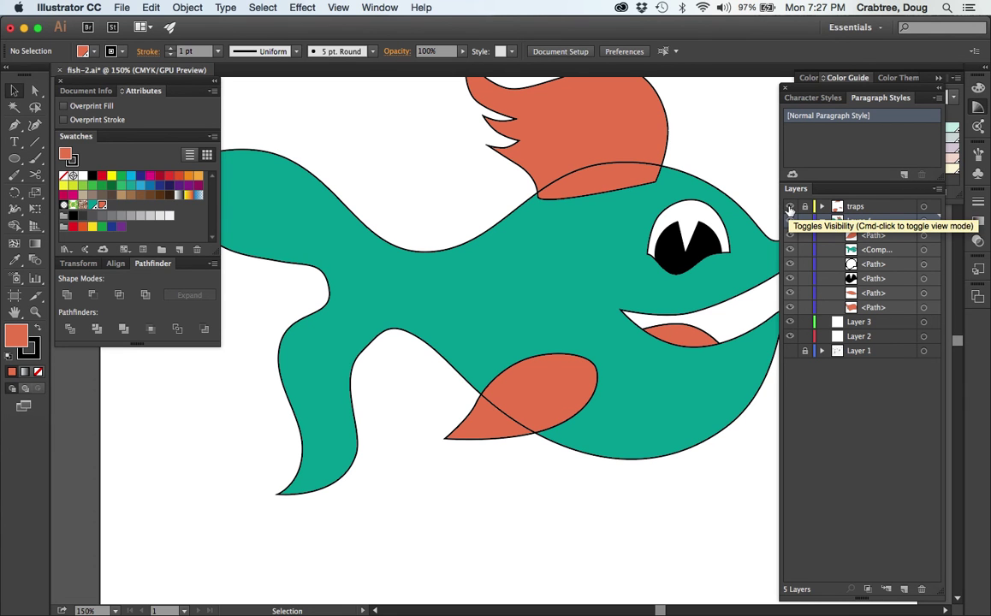
left_click(789, 207)
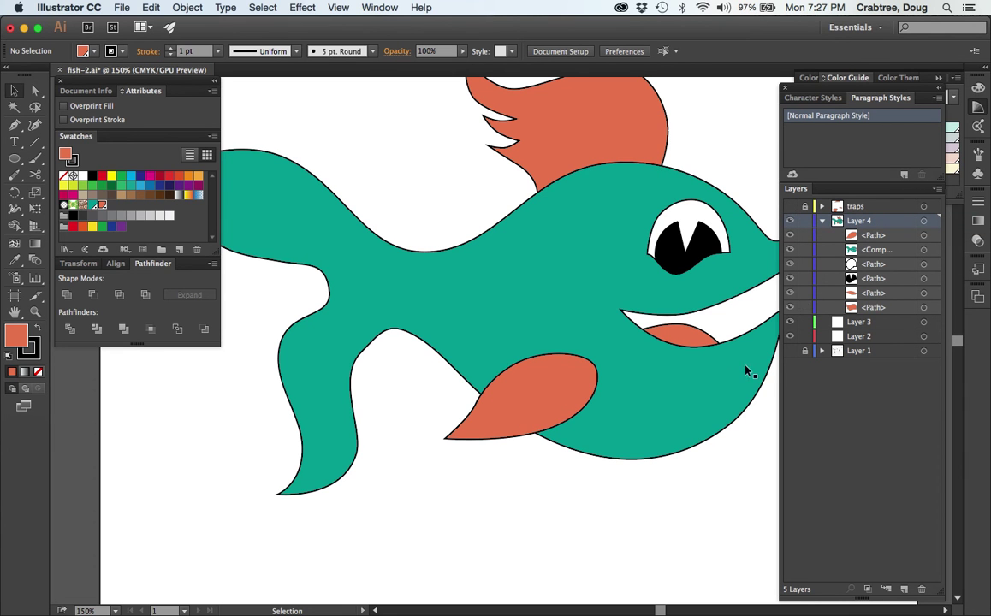
Set the stroke to None on all fish shapes, close the Color panel and dock the Layers group
left_click_drag(267, 103, 723, 468)
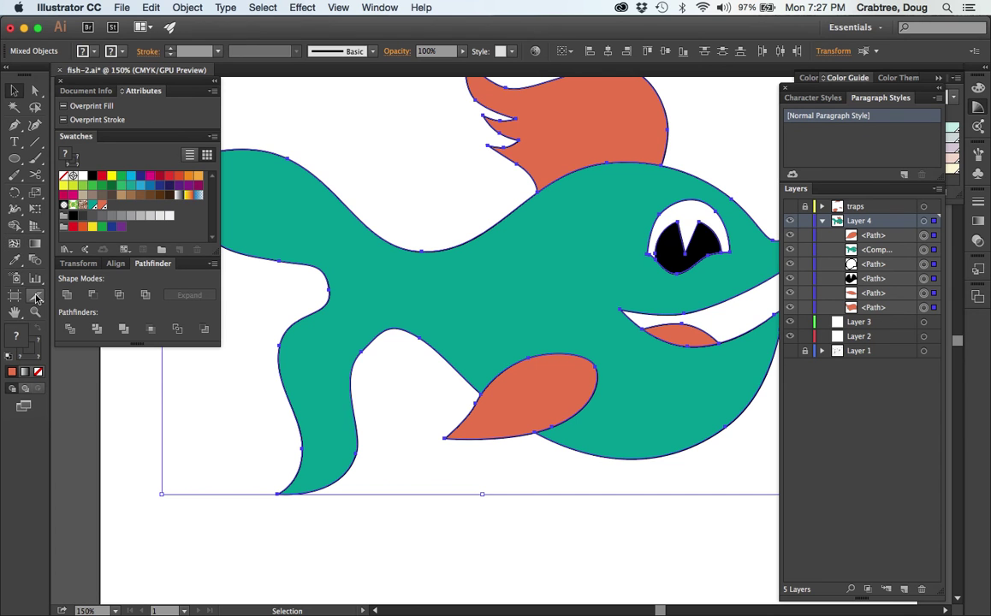
left_click(27, 339)
left_click(40, 373)
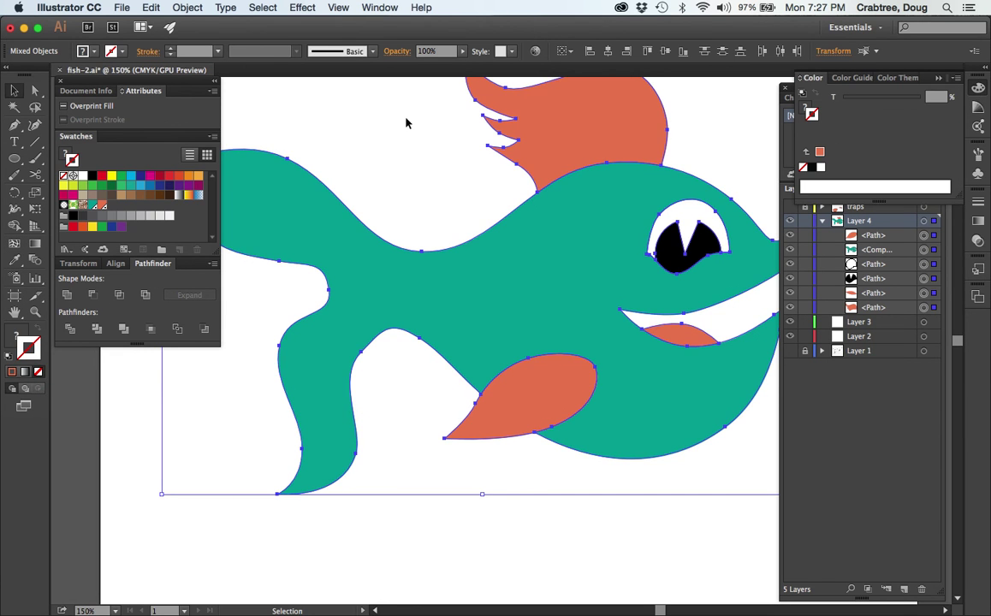
left_click(395, 133)
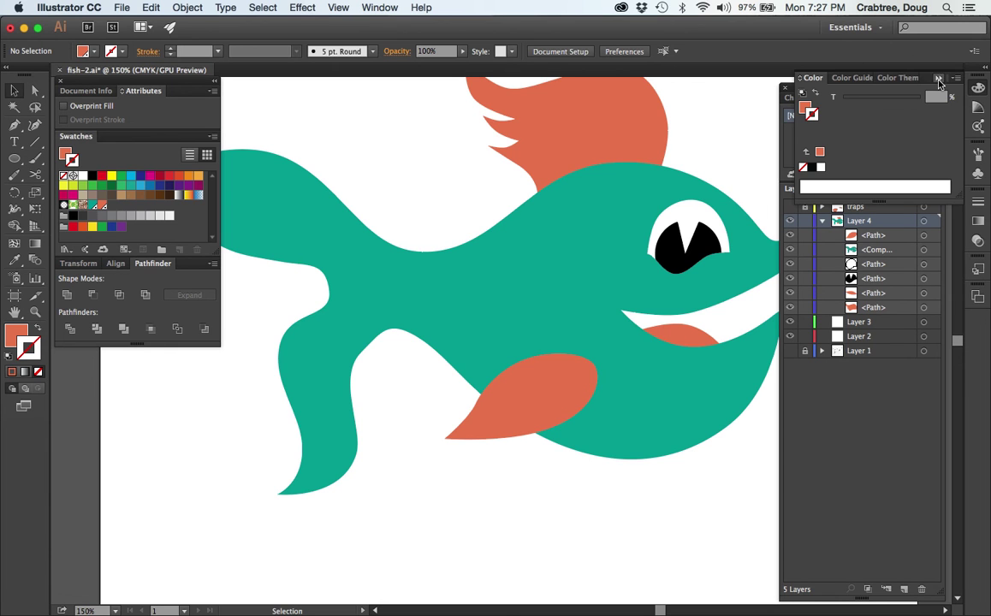
left_click(881, 79)
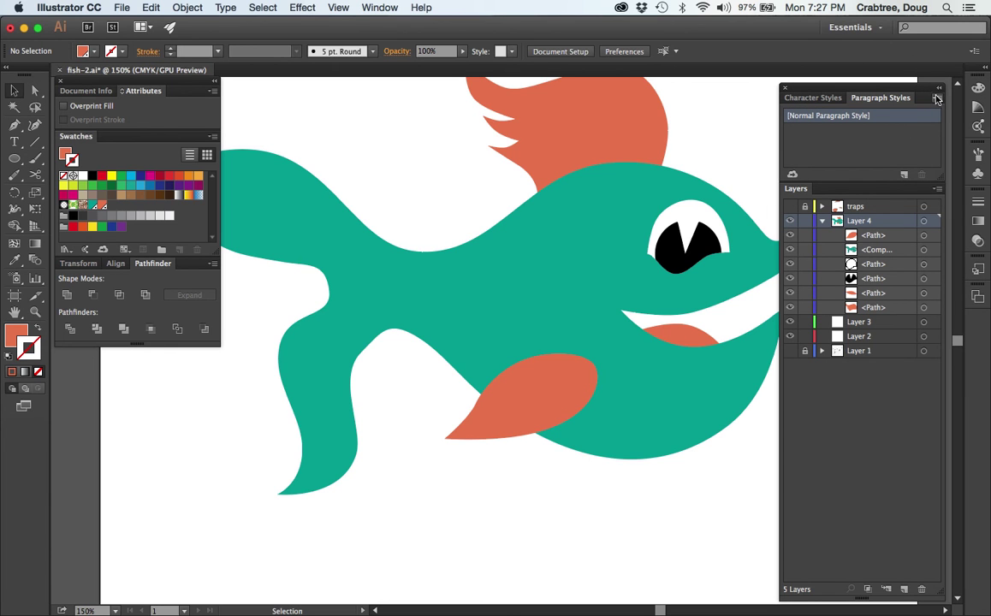
left_click_drag(842, 83, 899, 83)
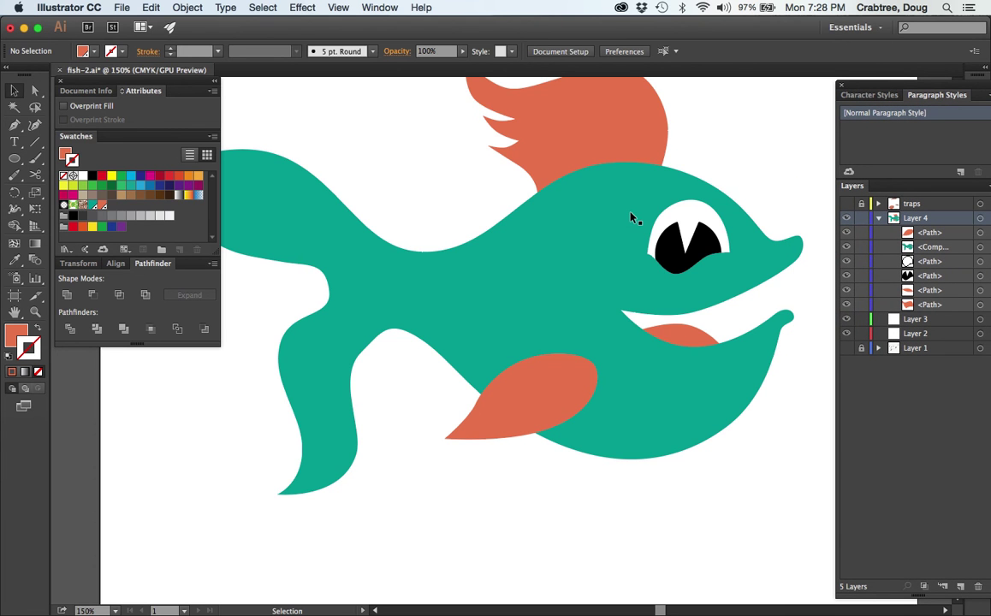